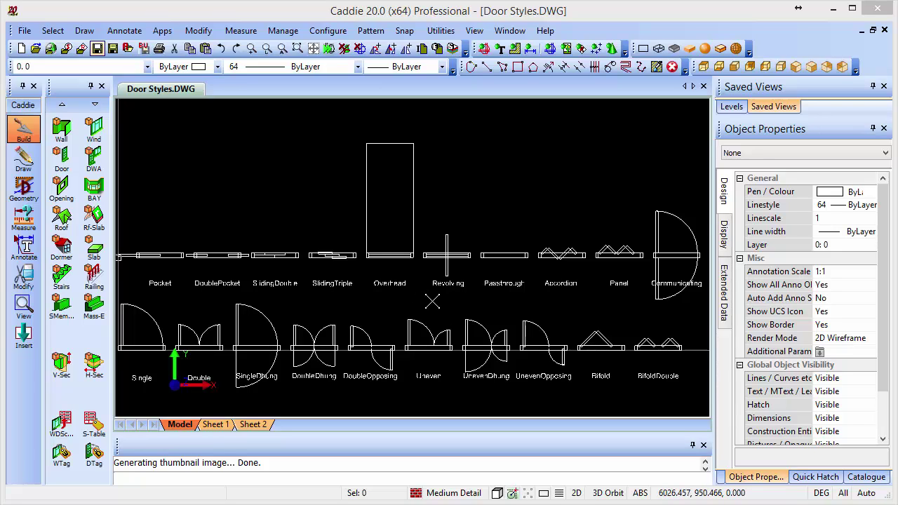
Step: Start a new blank drawing without a template
{"action": "left_click", "coordinate": [22, 49]}
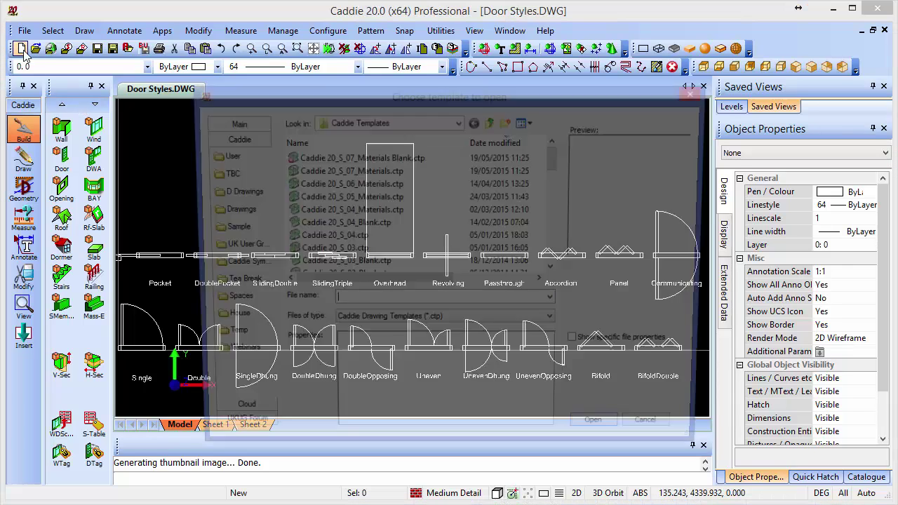
{"action": "left_click", "coordinate": [664, 436]}
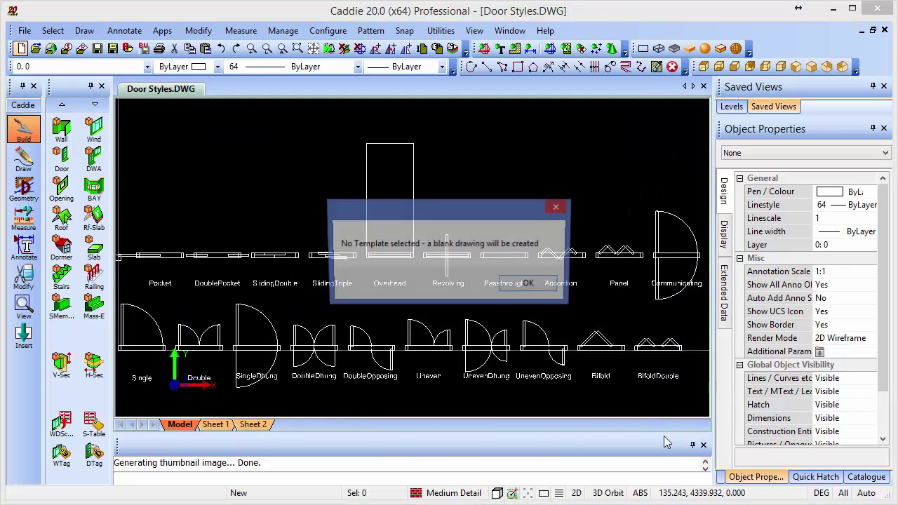
{"action": "left_click", "coordinate": [532, 284]}
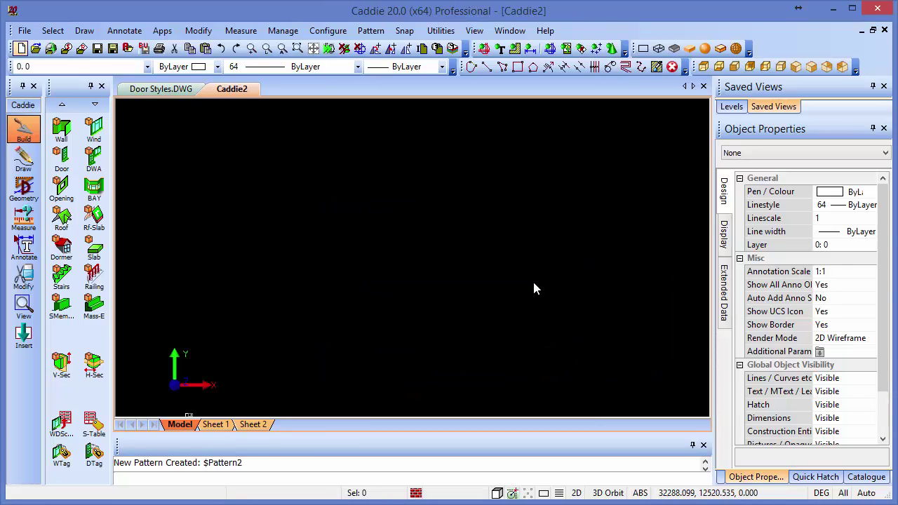
Step: Draw one straight Standard wall, 2700 high and 315 wide, from left to right
{"action": "left_click", "coordinate": [61, 128]}
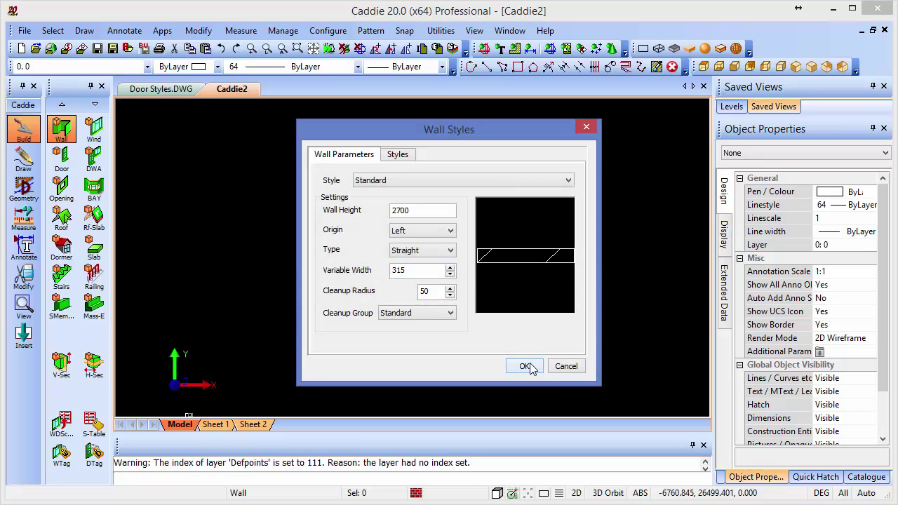
{"action": "left_click", "coordinate": [526, 366]}
{"action": "left_click", "coordinate": [189, 321]}
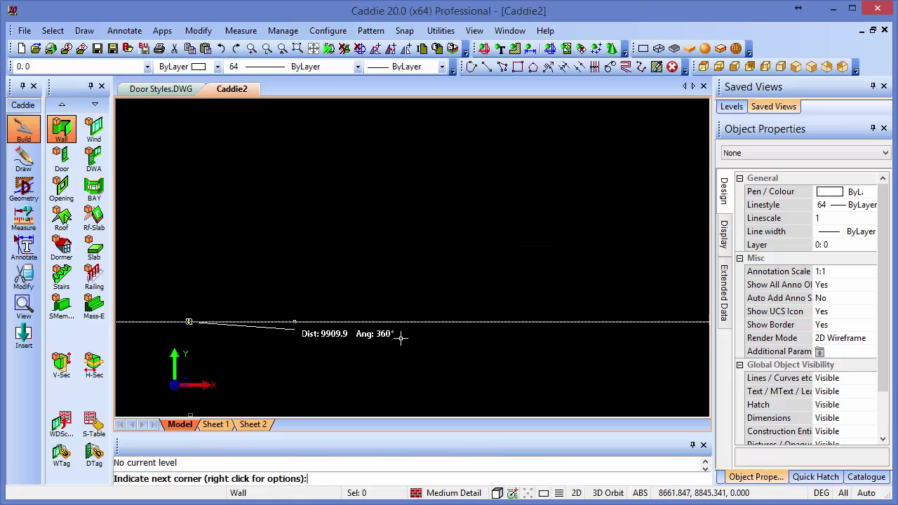
{"action": "left_click", "coordinate": [593, 322]}
{"action": "right_click", "coordinate": [592, 362]}
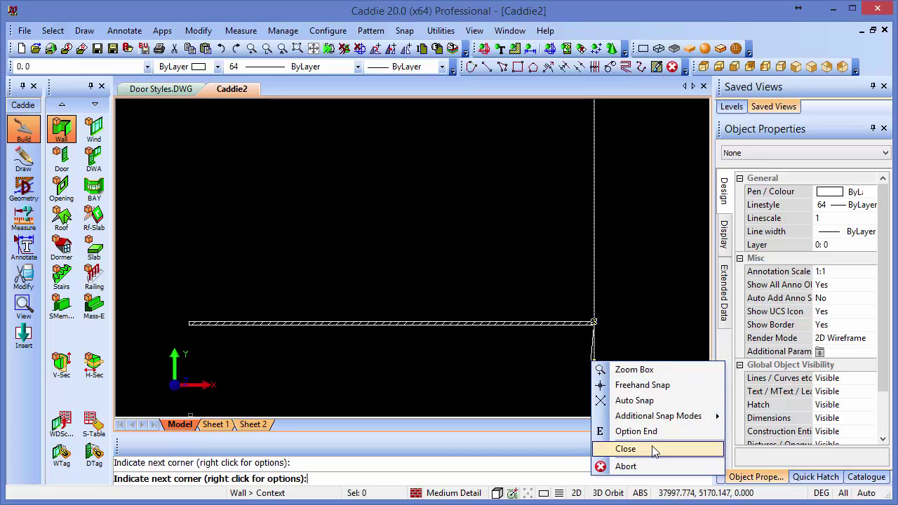
{"action": "left_click", "coordinate": [638, 431]}
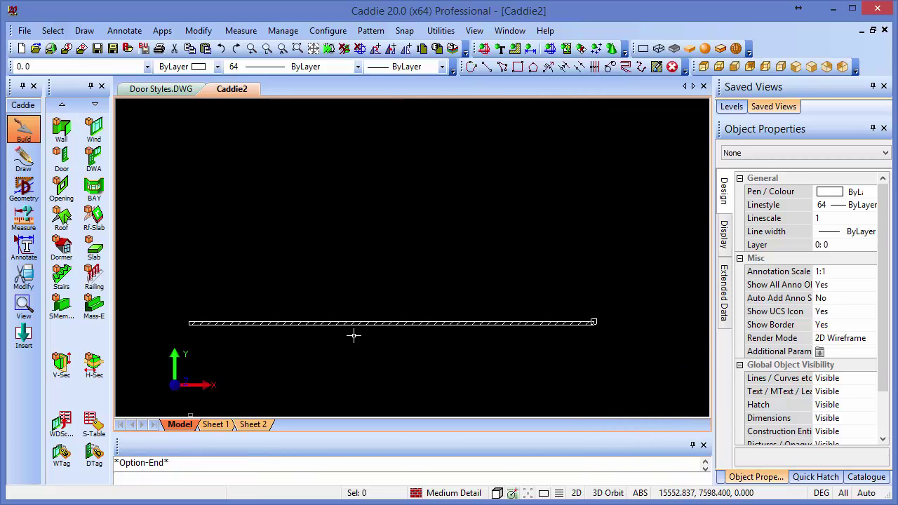
{"action": "scroll", "coordinate": [353, 336], "scroll_direction": "up", "scroll_amount": 2}
{"action": "middle_click_drag", "start_coordinate": [324, 325], "coordinate": [557, 234]}
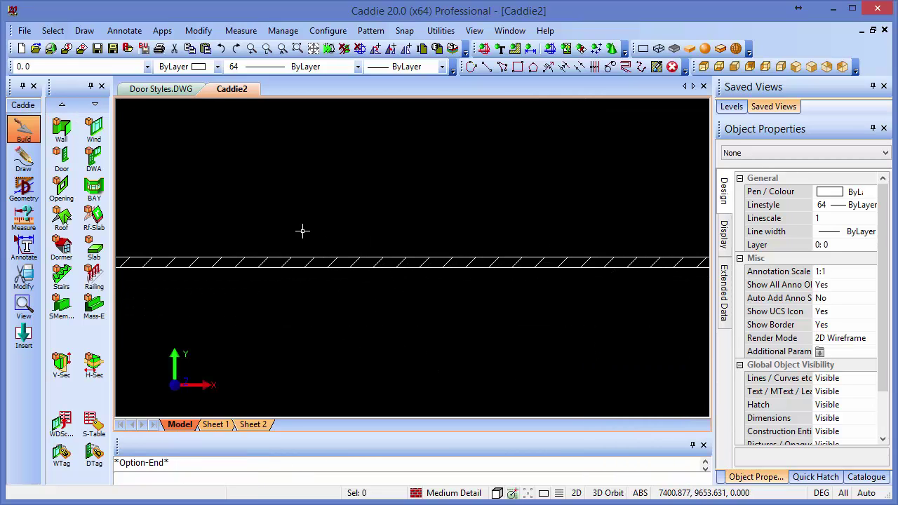
{"action": "middle_click_drag", "start_coordinate": [302, 231], "coordinate": [555, 203]}
{"action": "scroll", "coordinate": [377, 231], "scroll_direction": "up", "scroll_amount": 1}
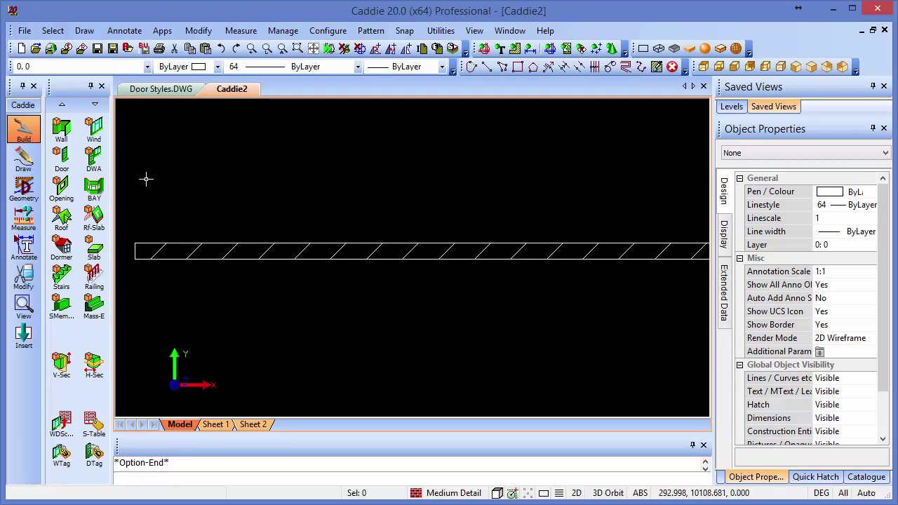
Step: Start the Door tool, review its style list and Styles tab, and keep the Standard settings
{"action": "left_click", "coordinate": [62, 155]}
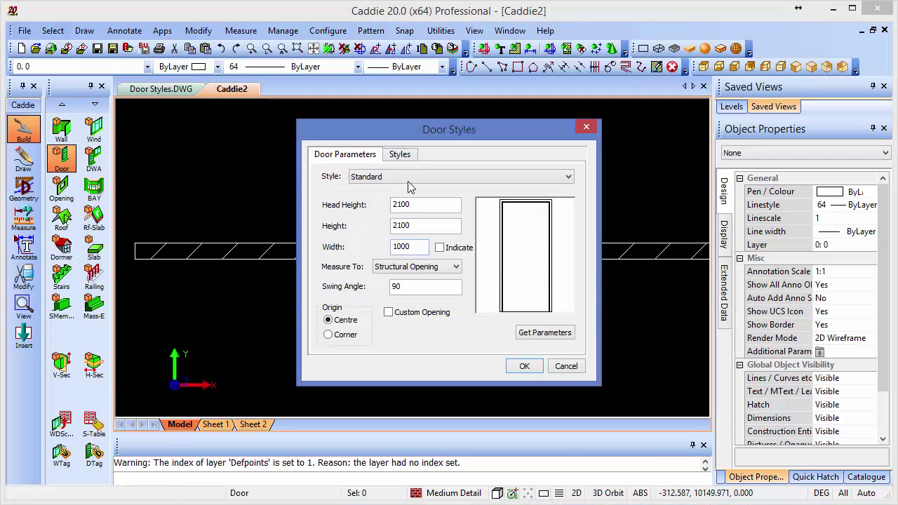
{"action": "left_click", "coordinate": [408, 176]}
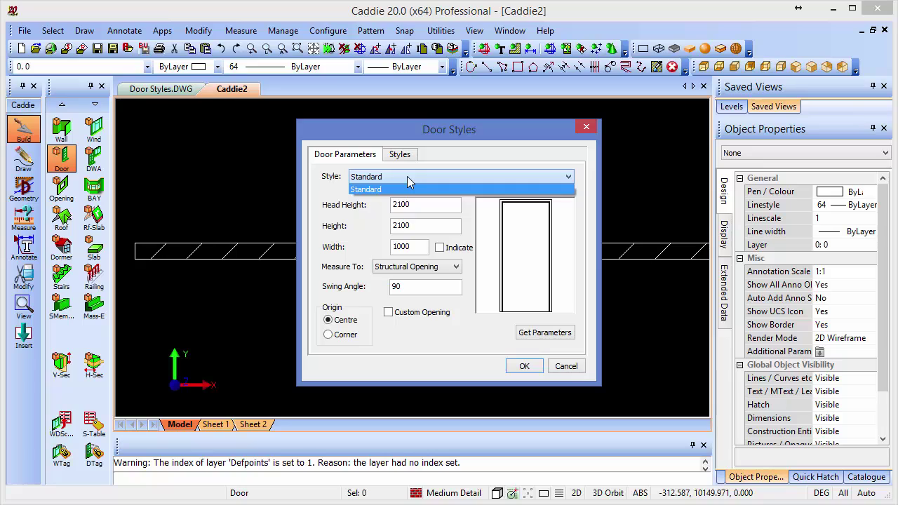
{"action": "left_click", "coordinate": [407, 176]}
{"action": "left_click", "coordinate": [407, 176]}
{"action": "left_click", "coordinate": [407, 176]}
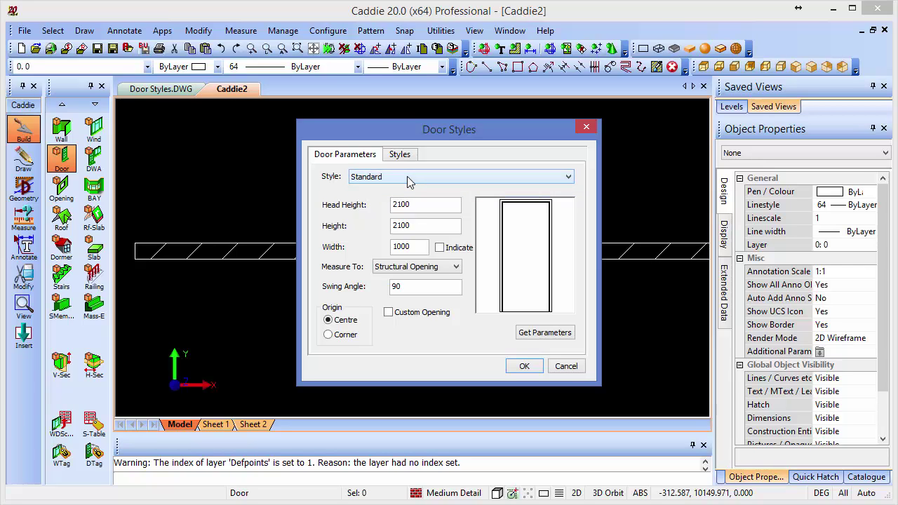
{"action": "left_click", "coordinate": [409, 160]}
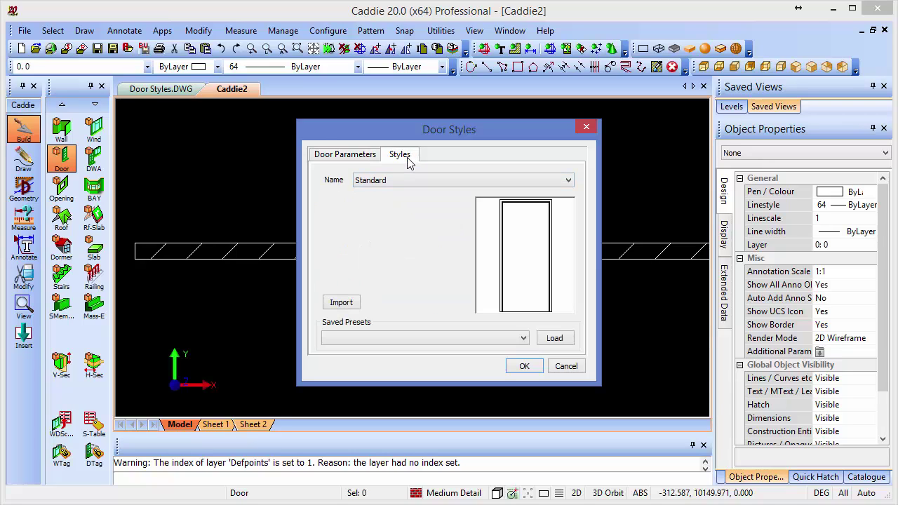
{"action": "left_click", "coordinate": [367, 158]}
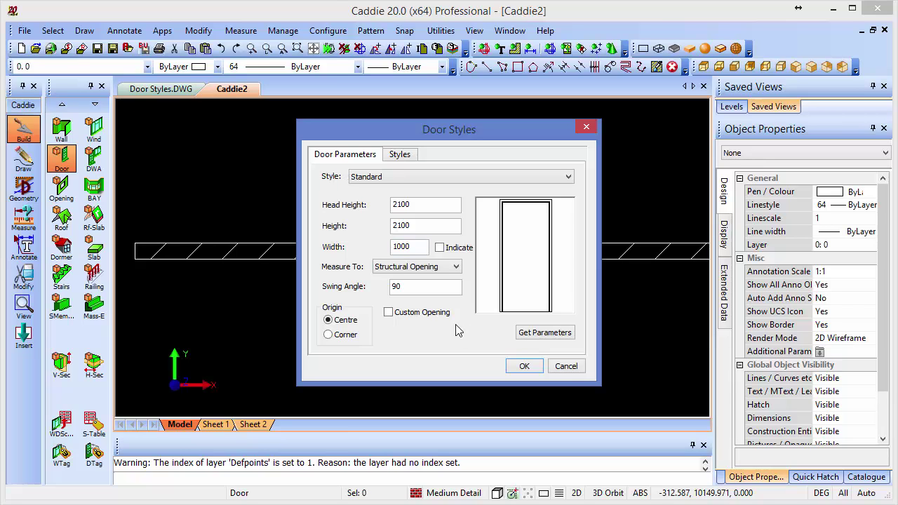
{"action": "left_click", "coordinate": [523, 368]}
Step: Place the first door in the wall, hinged at its right jamb
{"action": "left_click", "coordinate": [258, 239]}
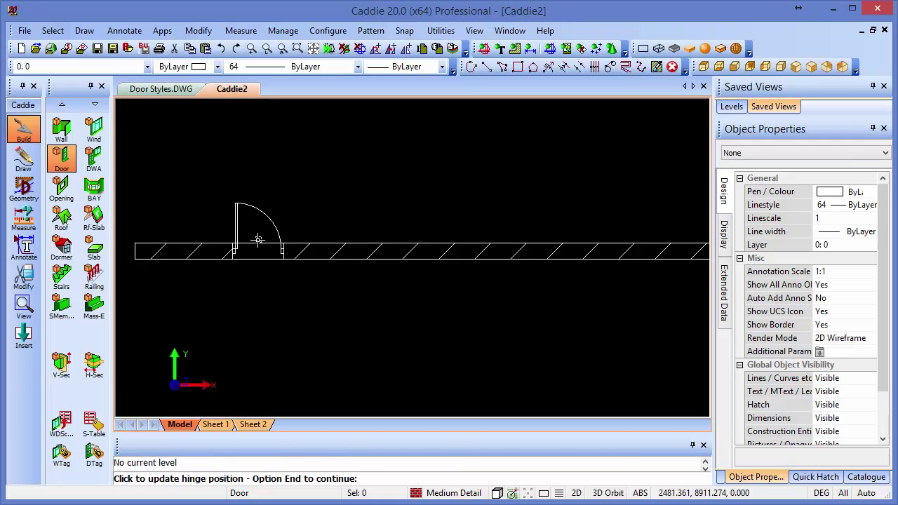
{"action": "left_click", "coordinate": [261, 230]}
{"action": "left_click", "coordinate": [260, 231]}
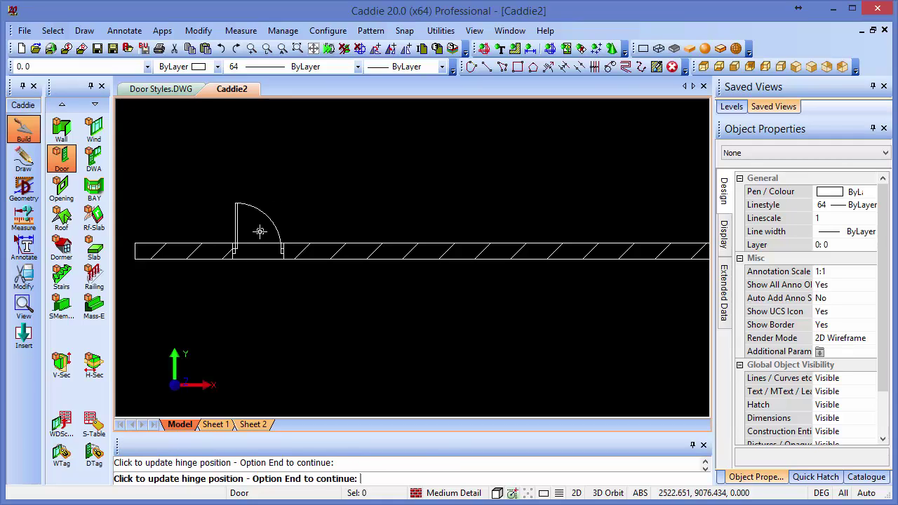
{"action": "left_click", "coordinate": [260, 231]}
{"action": "right_click", "coordinate": [260, 231]}
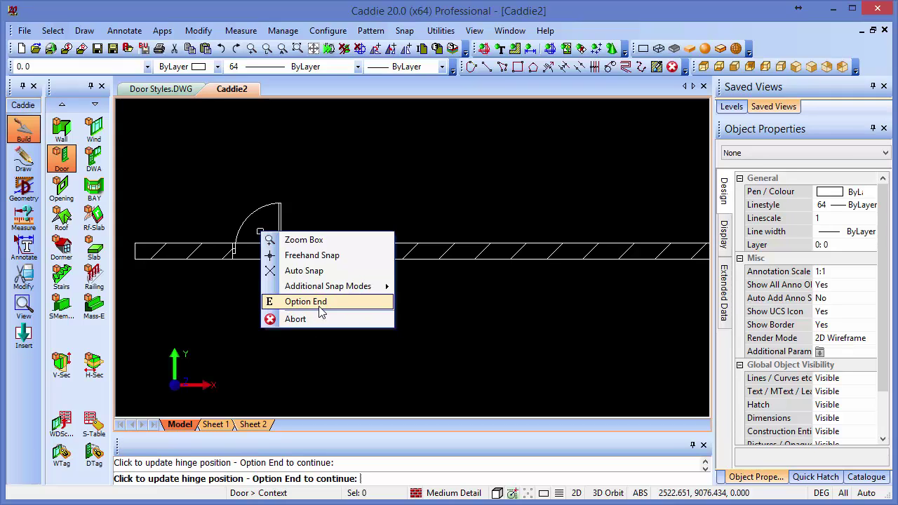
{"action": "left_click", "coordinate": [320, 303]}
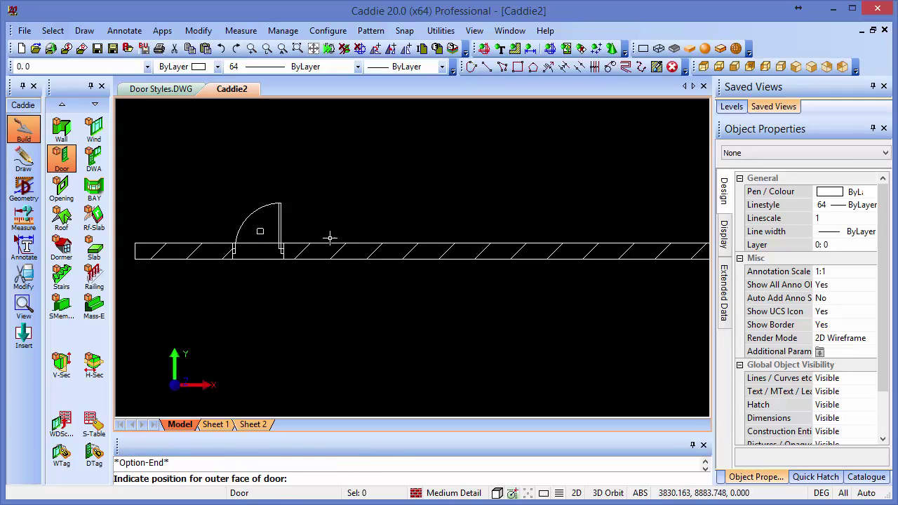
Step: Place a second 1000-wide door further right, then select it
{"action": "left_click", "coordinate": [356, 241]}
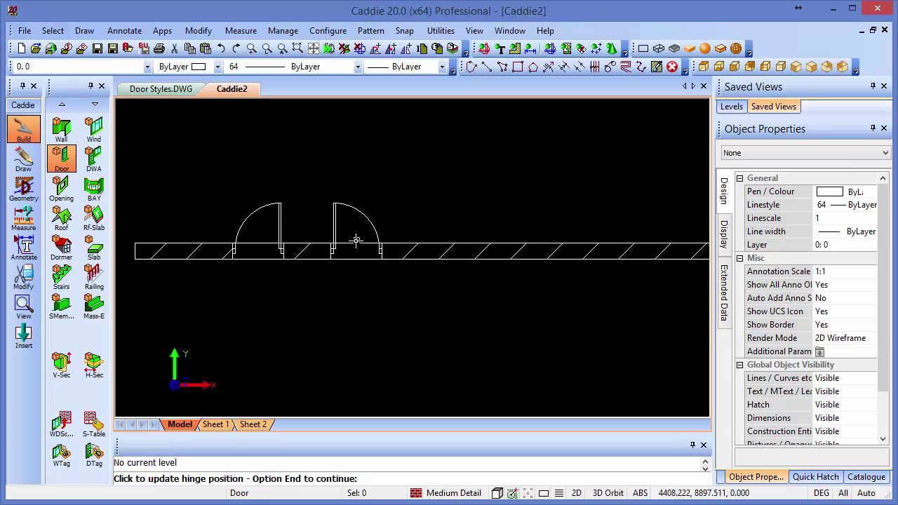
{"action": "right_click", "coordinate": [356, 240]}
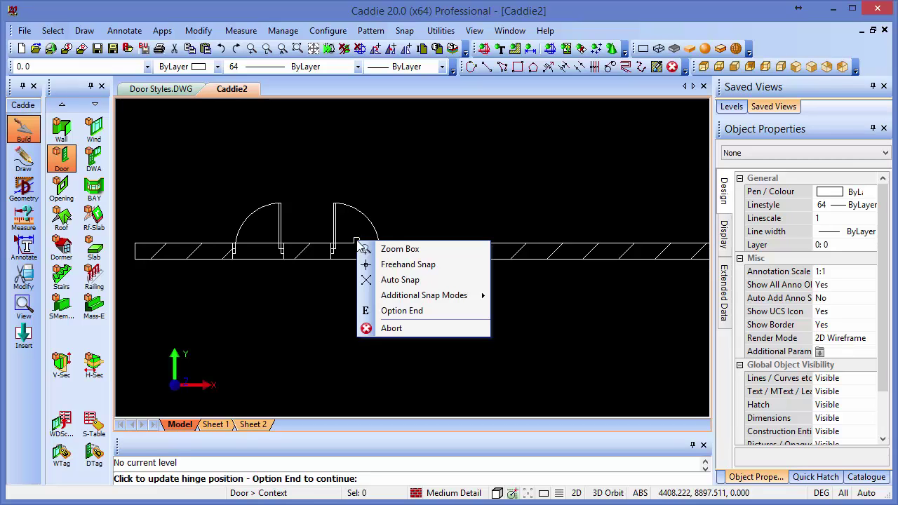
{"action": "left_click", "coordinate": [405, 329]}
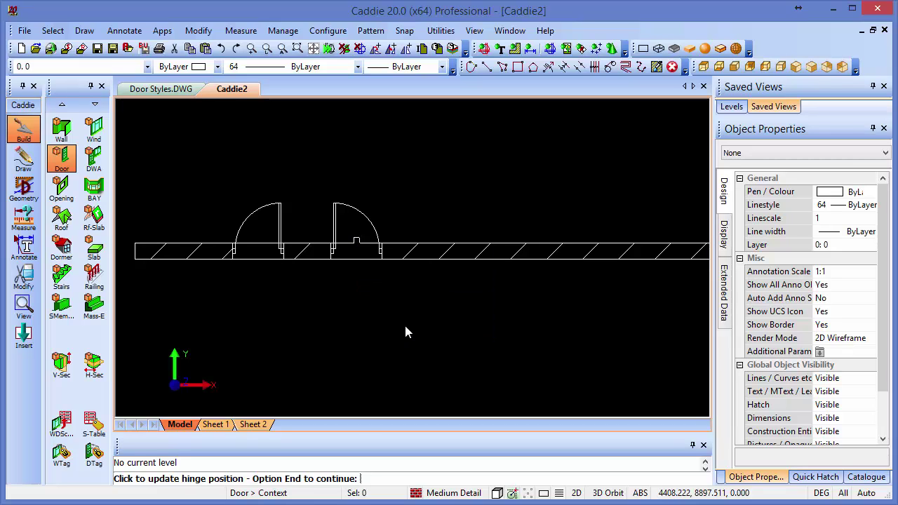
{"action": "left_click", "coordinate": [333, 220]}
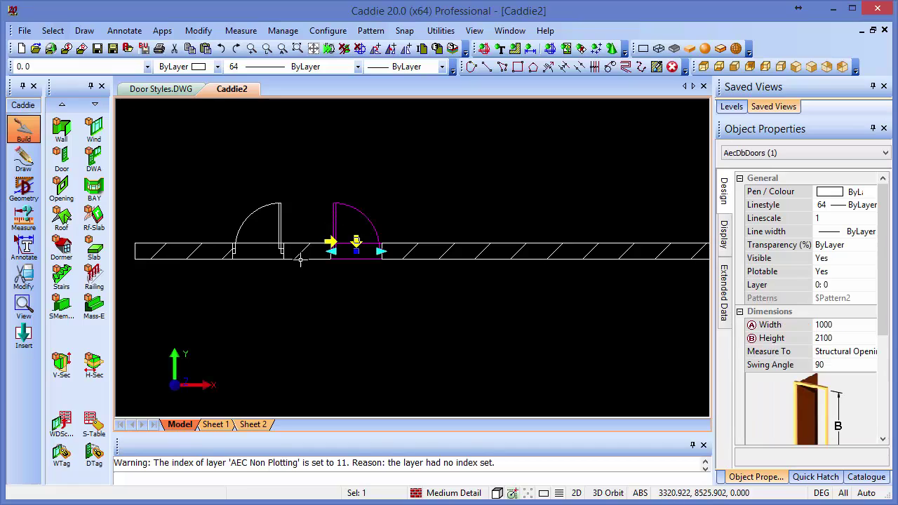
Step: Check the style options for both doors, then cancel and deselect them
{"action": "left_click", "coordinate": [284, 220]}
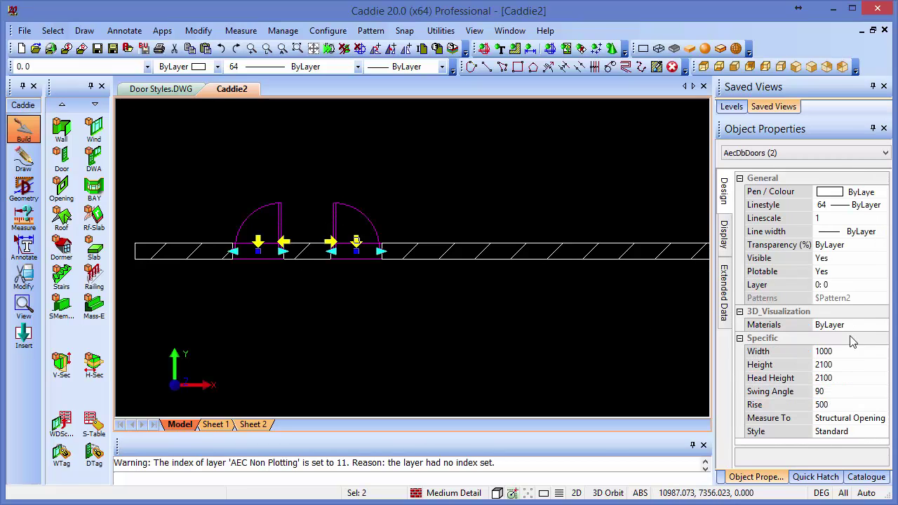
{"action": "left_click", "coordinate": [849, 433]}
{"action": "left_click", "coordinate": [848, 435]}
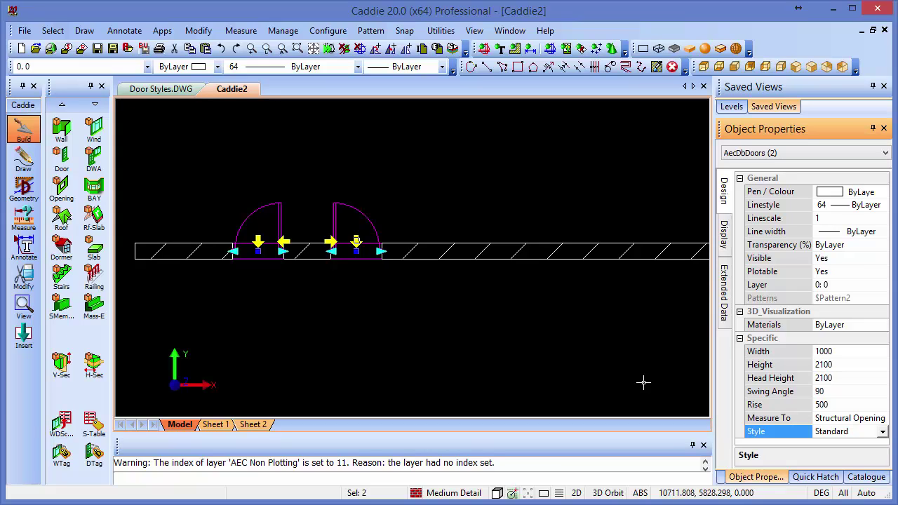
{"action": "left_click", "coordinate": [567, 343]}
{"action": "key", "text": "Escape"}
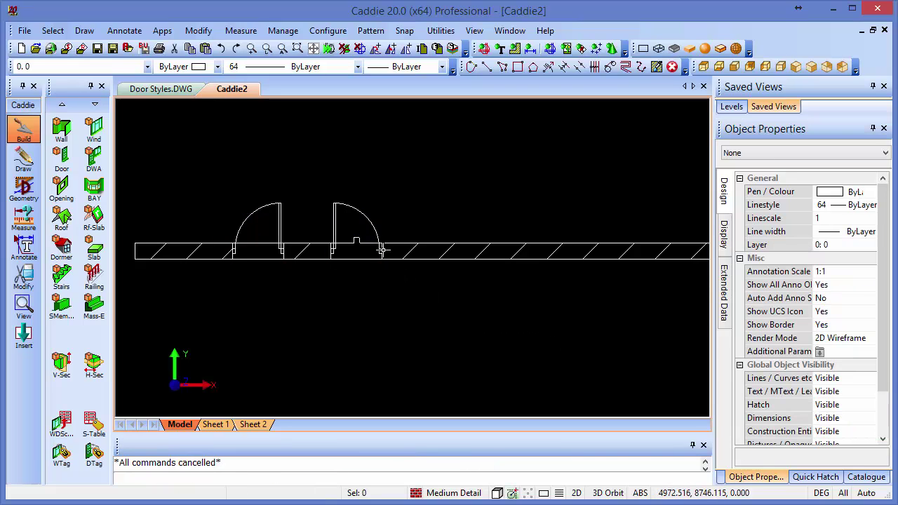
Step: Copy the right door's Standard style as 'New Door' and apply it to that door
{"action": "left_click", "coordinate": [364, 211]}
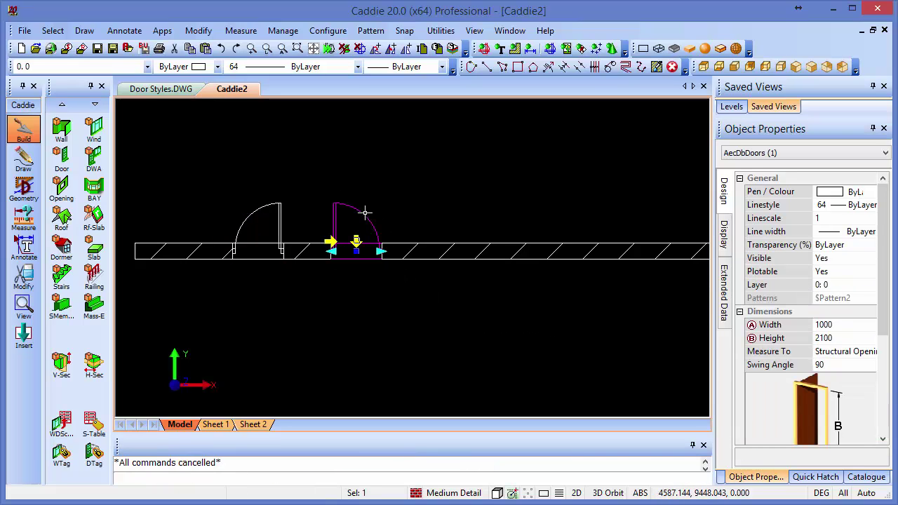
{"action": "right_click", "coordinate": [361, 398]}
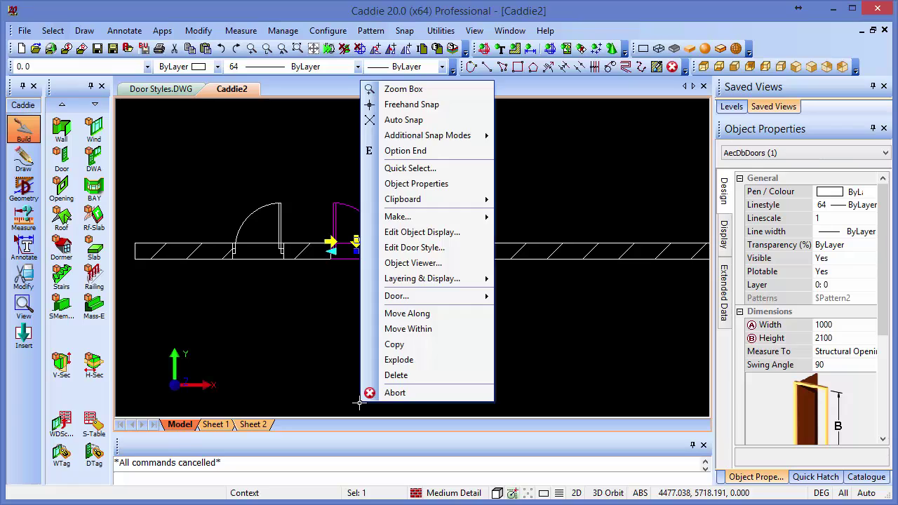
{"action": "mouse_move", "coordinate": [426, 301]}
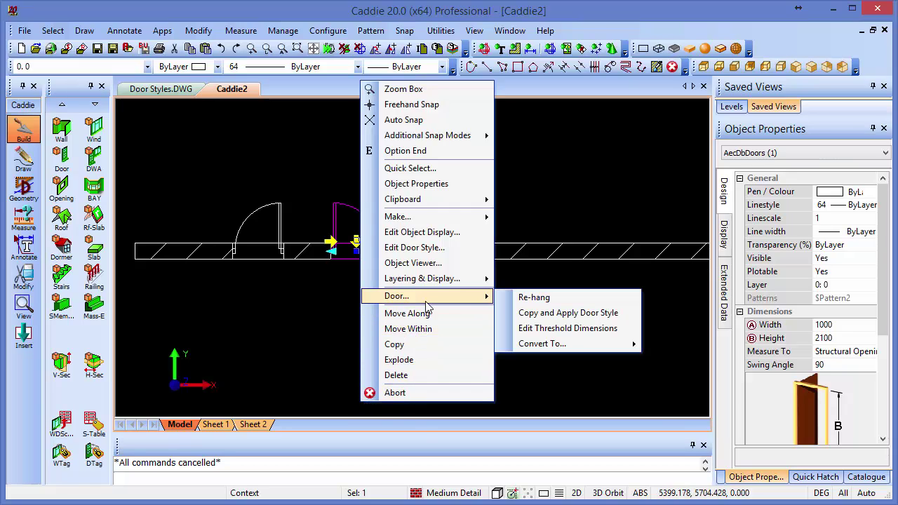
{"action": "left_click", "coordinate": [539, 313]}
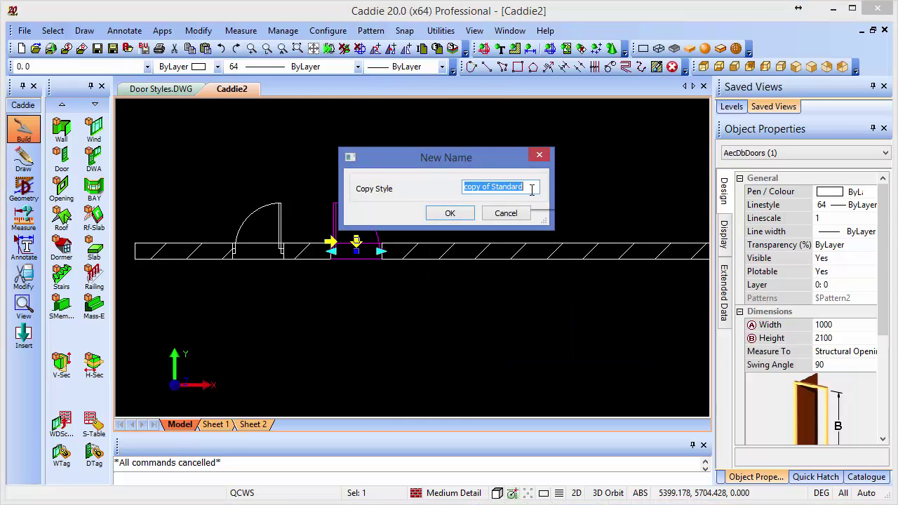
{"action": "type", "text": "New"}
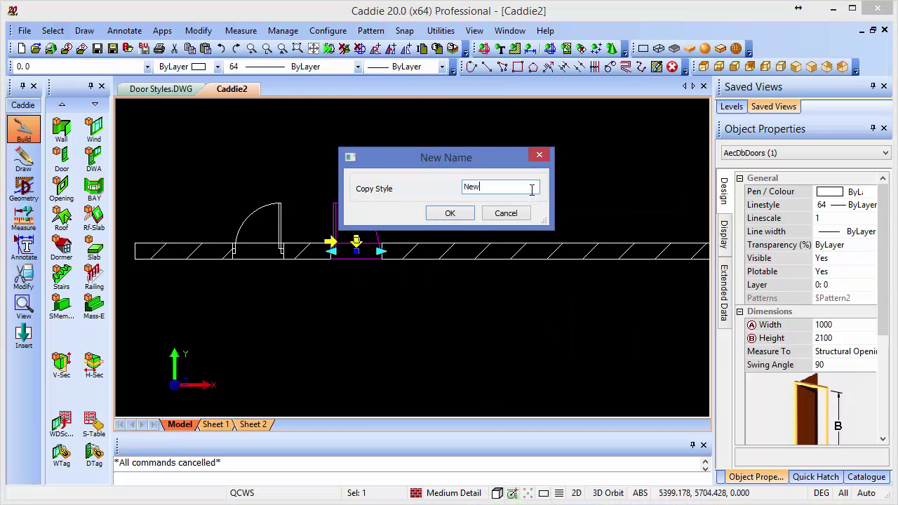
{"action": "type", "text": " Door"}
{"action": "left_click", "coordinate": [450, 213]}
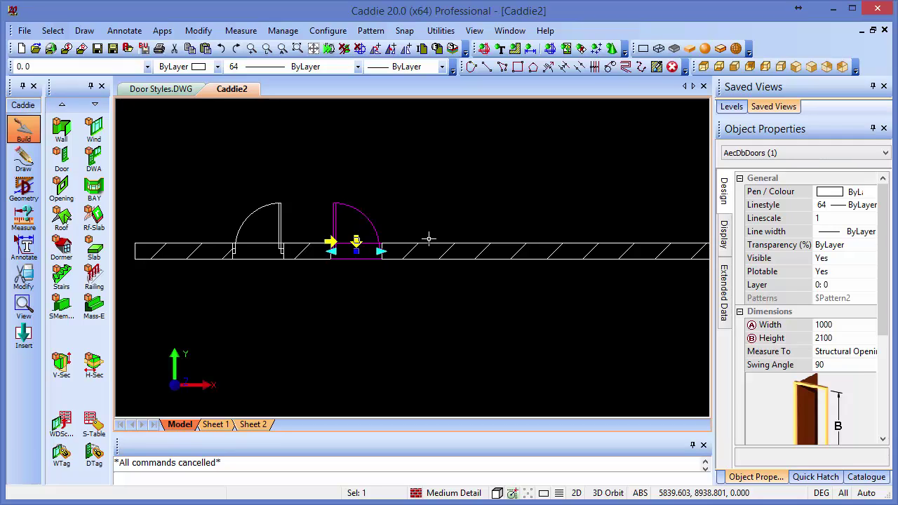
{"action": "left_click", "coordinate": [405, 316]}
{"action": "left_click", "coordinate": [395, 310]}
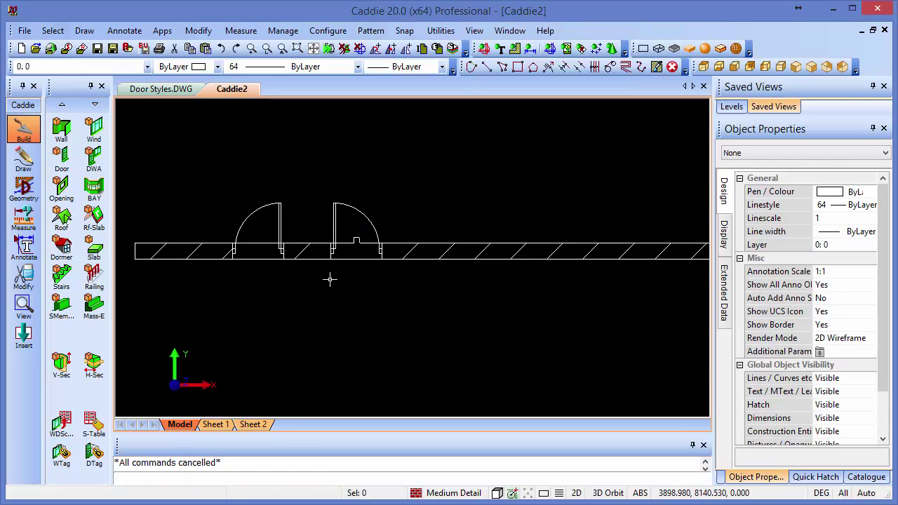
{"action": "left_click", "coordinate": [334, 224]}
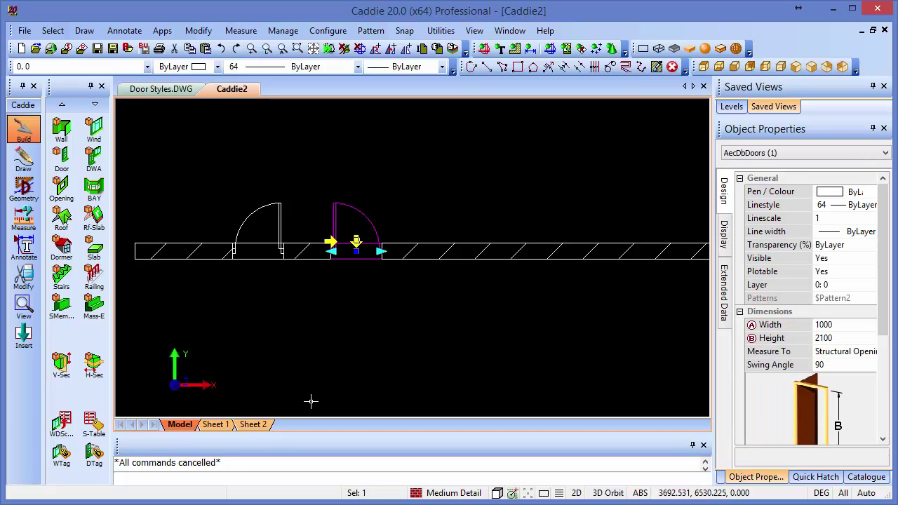
Step: Open the New Door style's DesignRules tab with Quick View turned on
{"action": "right_click", "coordinate": [334, 408]}
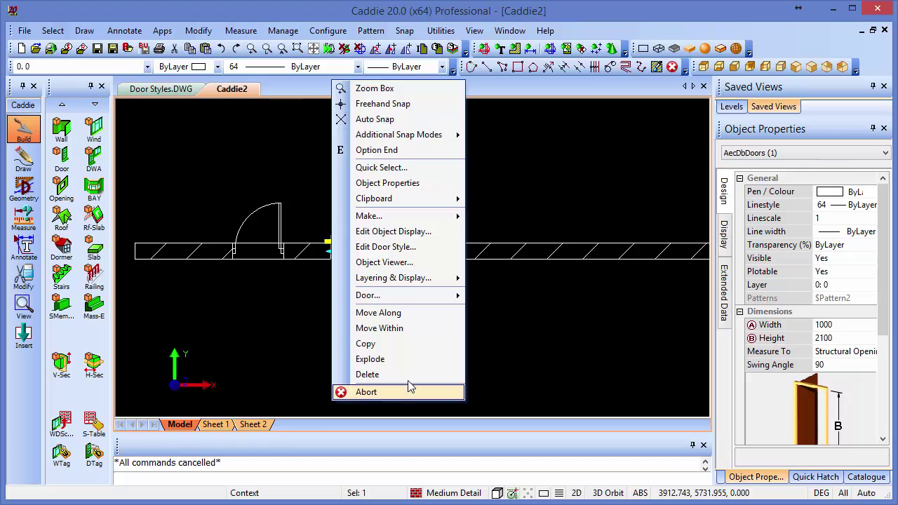
{"action": "left_click", "coordinate": [406, 253]}
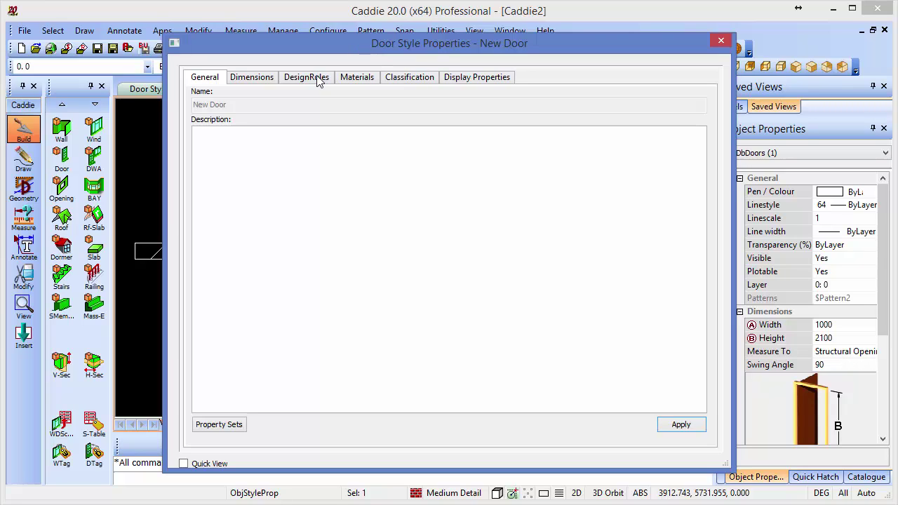
{"action": "left_click", "coordinate": [270, 79]}
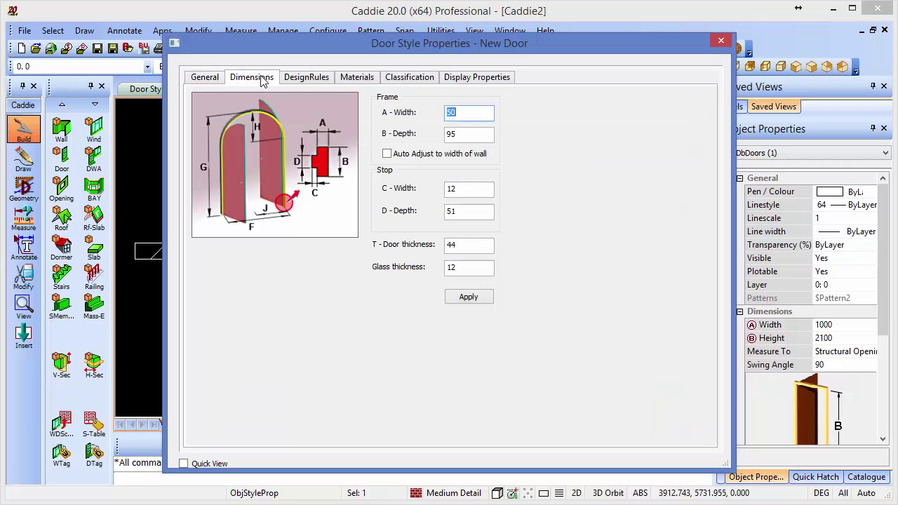
{"action": "left_click", "coordinate": [326, 82]}
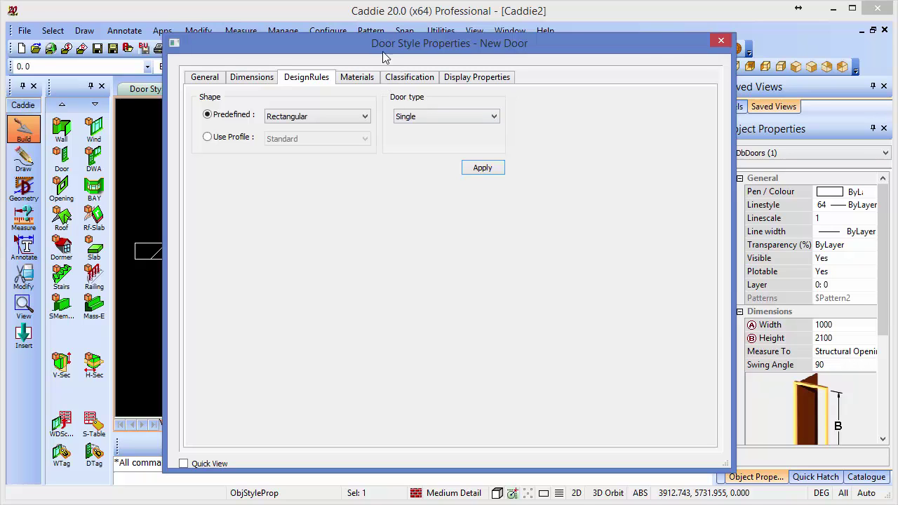
{"action": "mouse_move", "coordinate": [382, 51]}
{"action": "left_mouse_down"}
{"action": "mouse_move", "coordinate": [471, 64]}
{"action": "mouse_move", "coordinate": [513, 57]}
{"action": "left_mouse_up"}
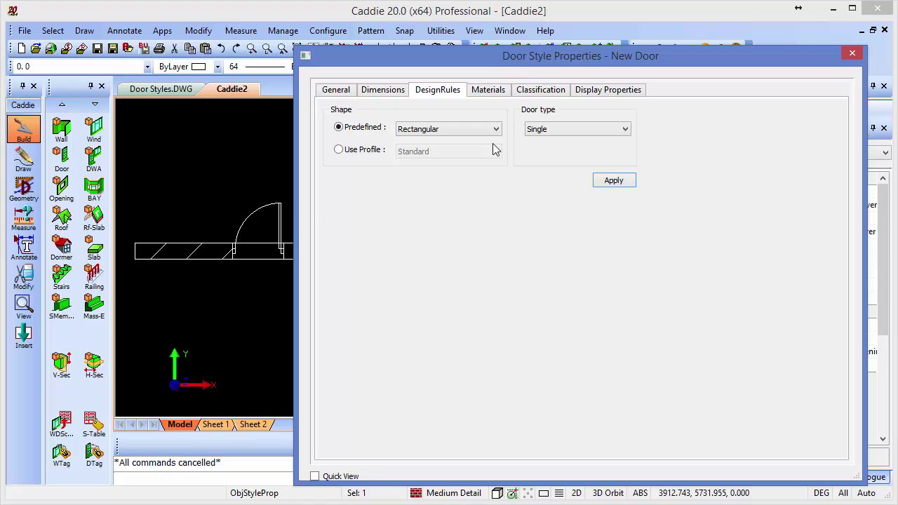
{"action": "left_click_drag", "start_coordinate": [493, 65], "coordinate": [453, 58]}
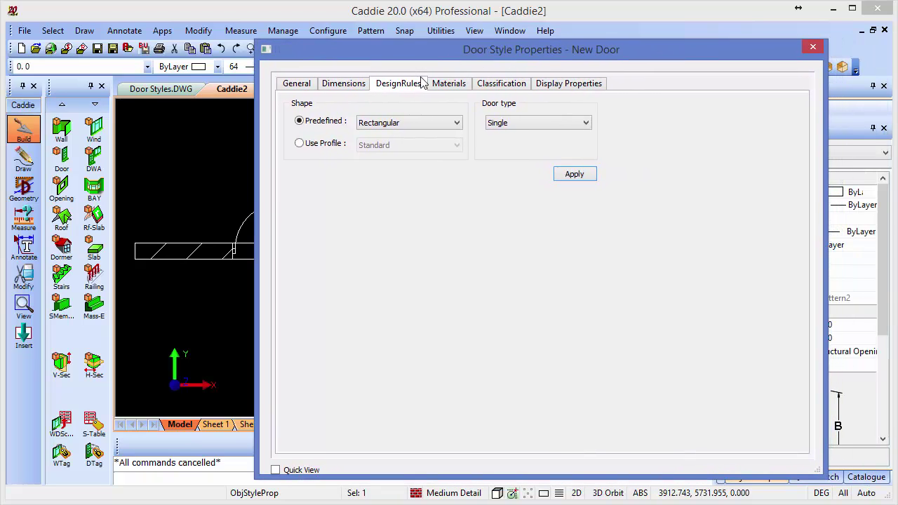
{"action": "left_click", "coordinate": [276, 470]}
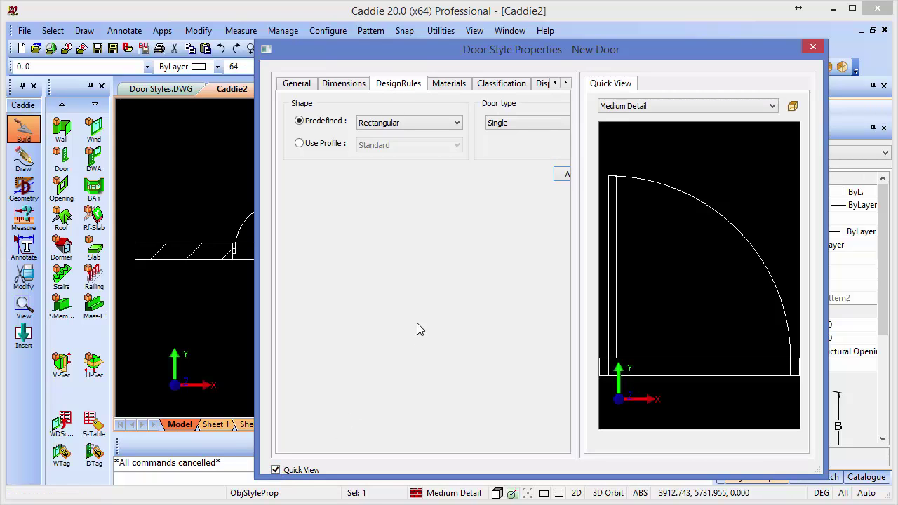
{"action": "left_click_drag", "start_coordinate": [257, 206], "coordinate": [198, 218]}
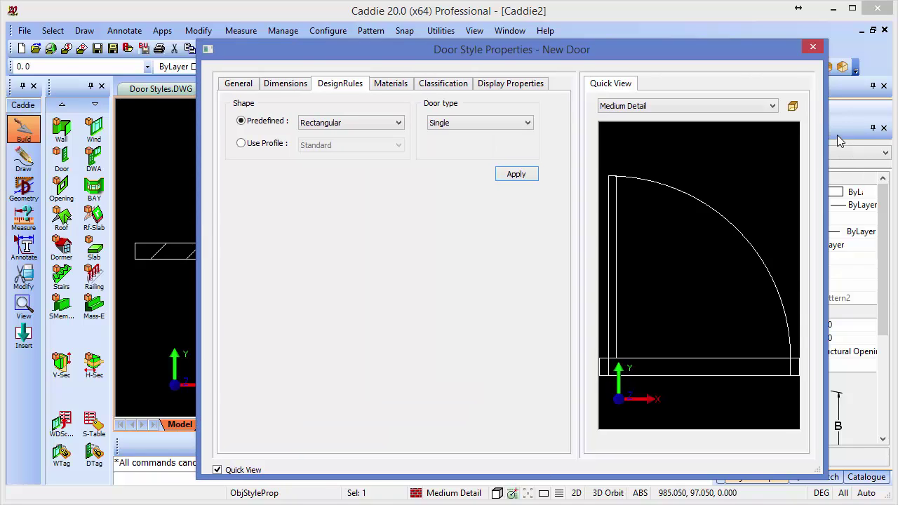
Step: Compare Front and NW Isometric previews, then set the preview direction back to Top
{"action": "left_click", "coordinate": [793, 106]}
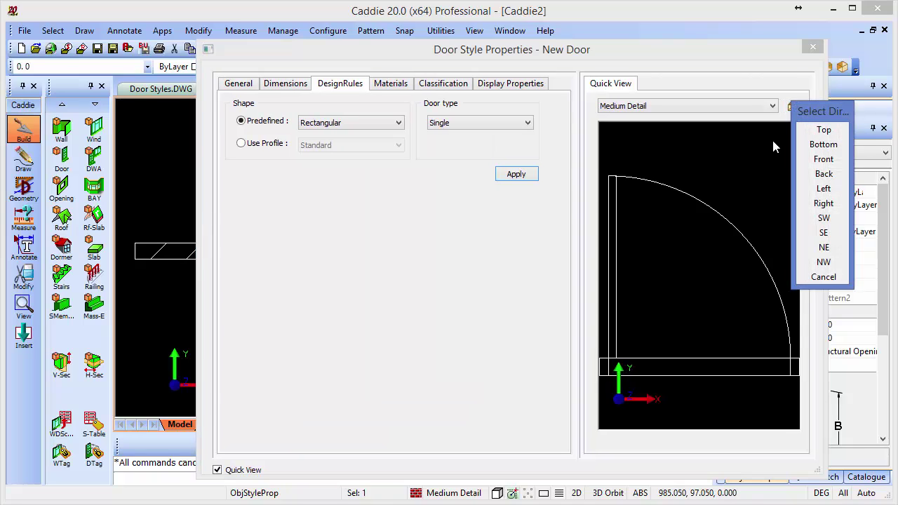
{"action": "left_click", "coordinate": [824, 159]}
{"action": "left_click", "coordinate": [793, 106]}
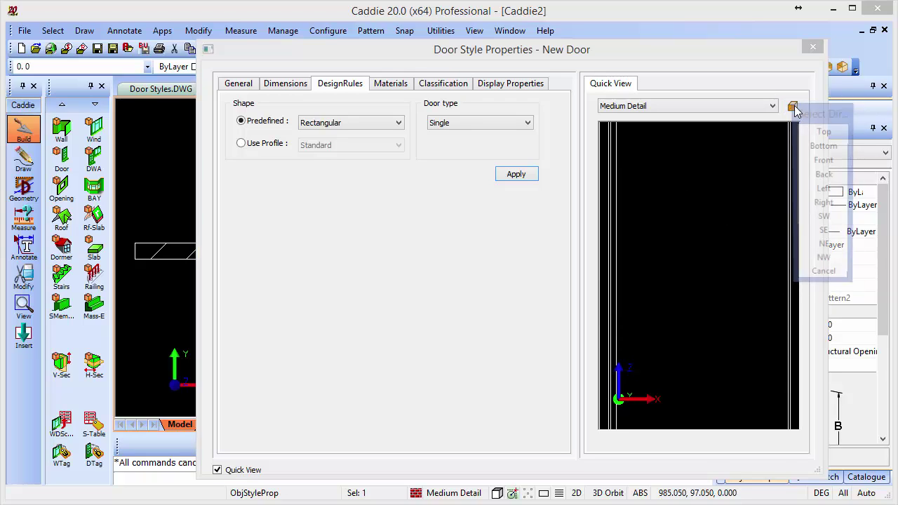
{"action": "left_click", "coordinate": [823, 261]}
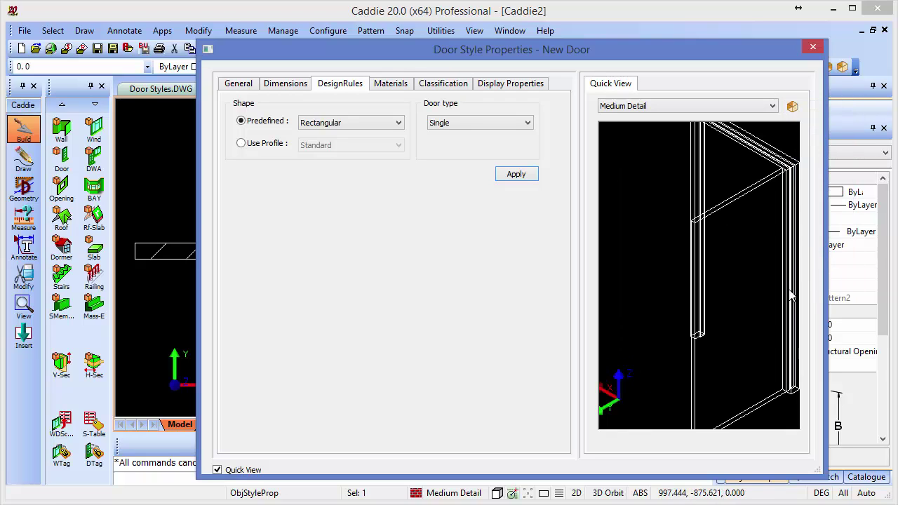
{"action": "left_click", "coordinate": [793, 106]}
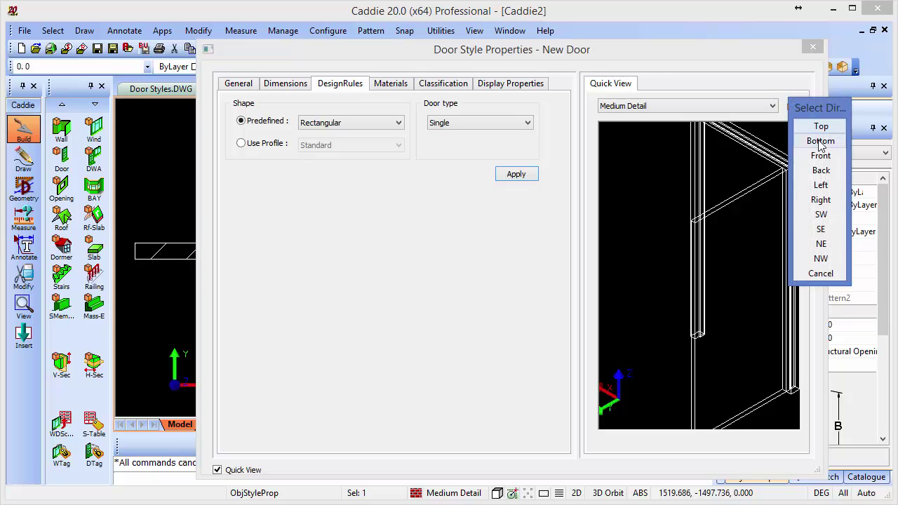
{"action": "left_click", "coordinate": [822, 126]}
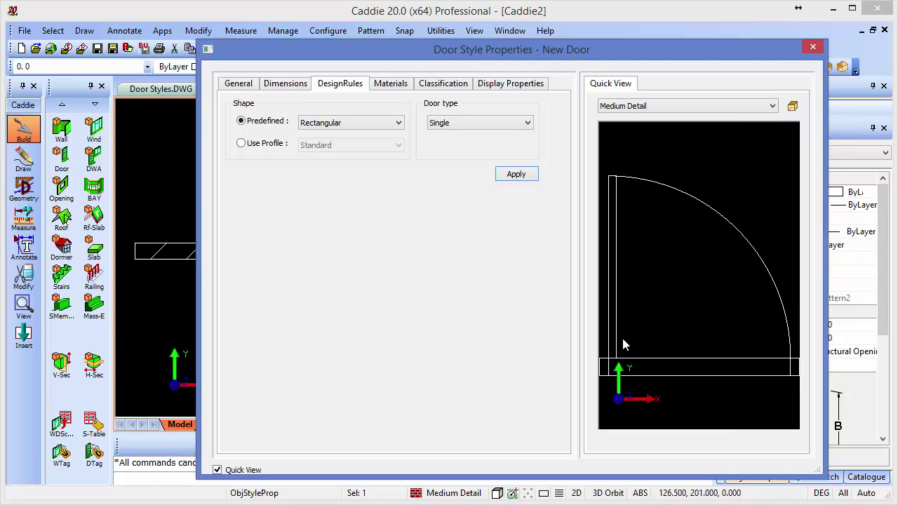
Step: Try several door types, settle on UnevenOpposing for New Door, and apply it
{"action": "left_click", "coordinate": [480, 125]}
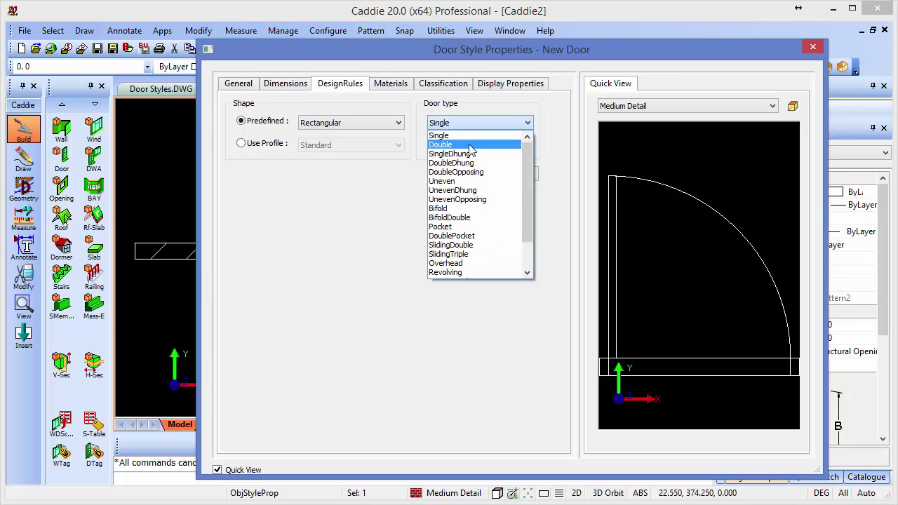
{"action": "left_click", "coordinate": [470, 145]}
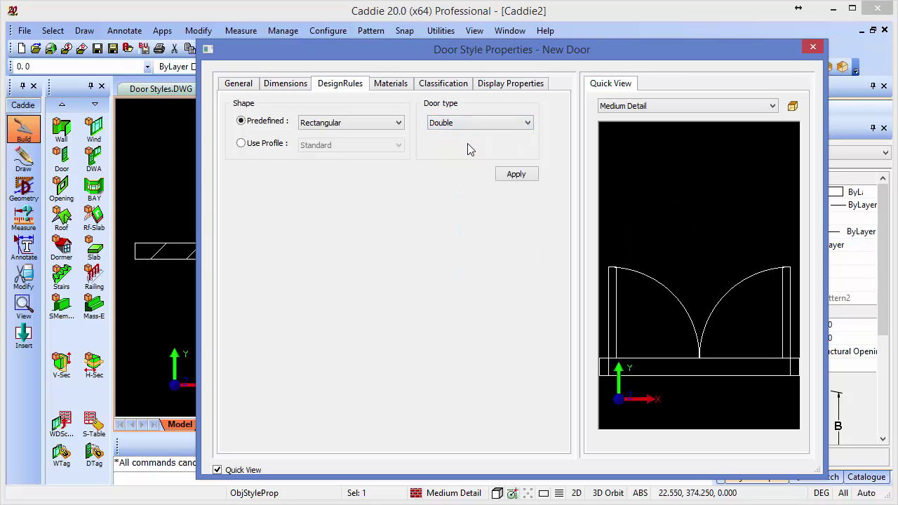
{"action": "left_click", "coordinate": [477, 123]}
{"action": "key", "text": "Escape"}
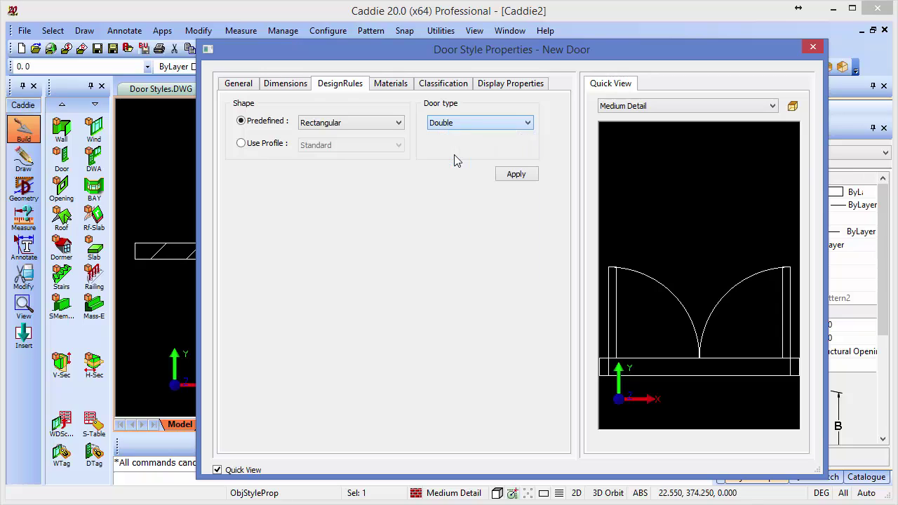
{"action": "key", "text": "Down"}
{"action": "left_click", "coordinate": [470, 126]}
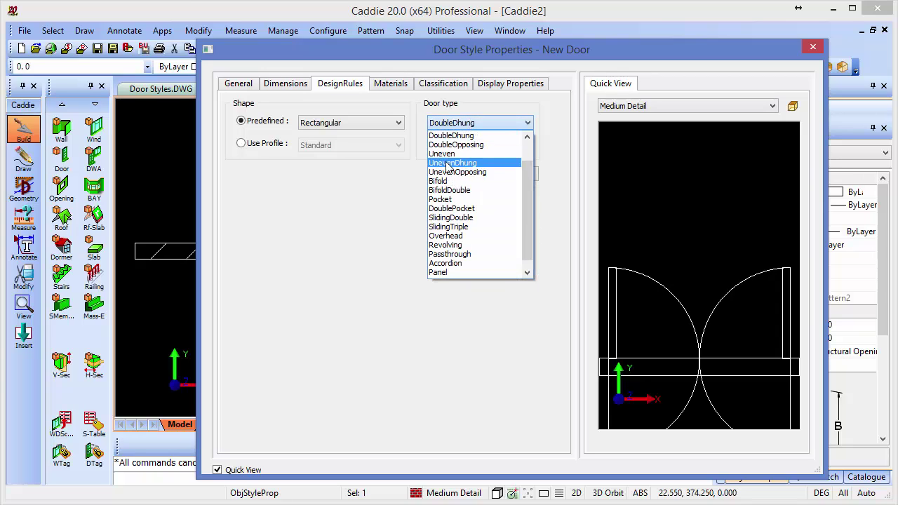
{"action": "left_click", "coordinate": [447, 165]}
{"action": "left_click", "coordinate": [467, 123]}
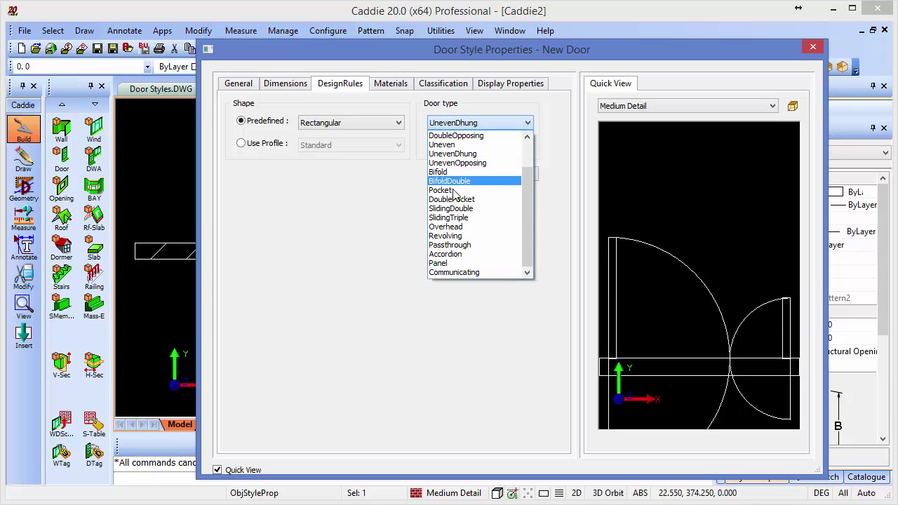
{"action": "left_click", "coordinate": [452, 181]}
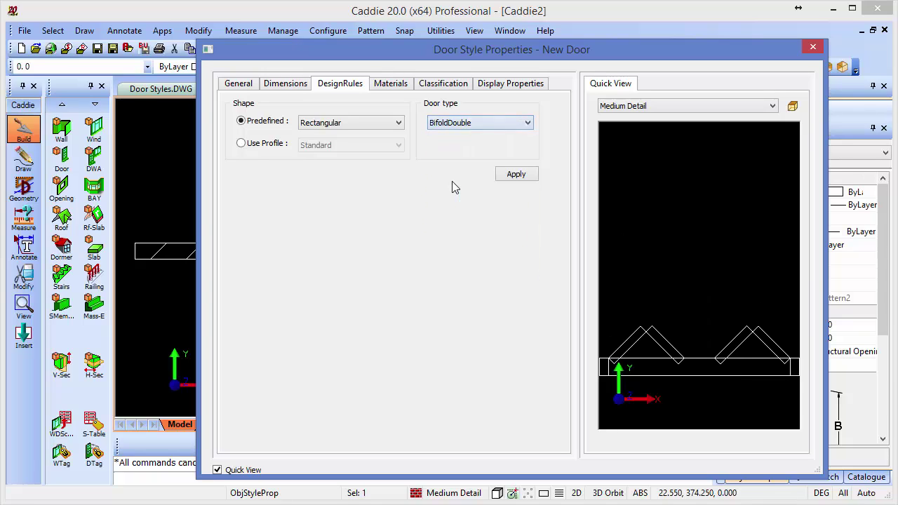
{"action": "left_click", "coordinate": [477, 123]}
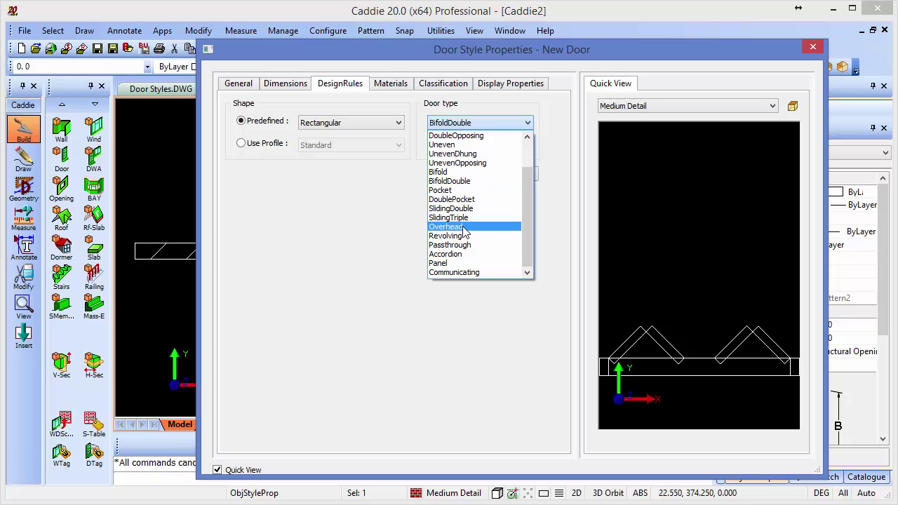
{"action": "left_click", "coordinate": [470, 163]}
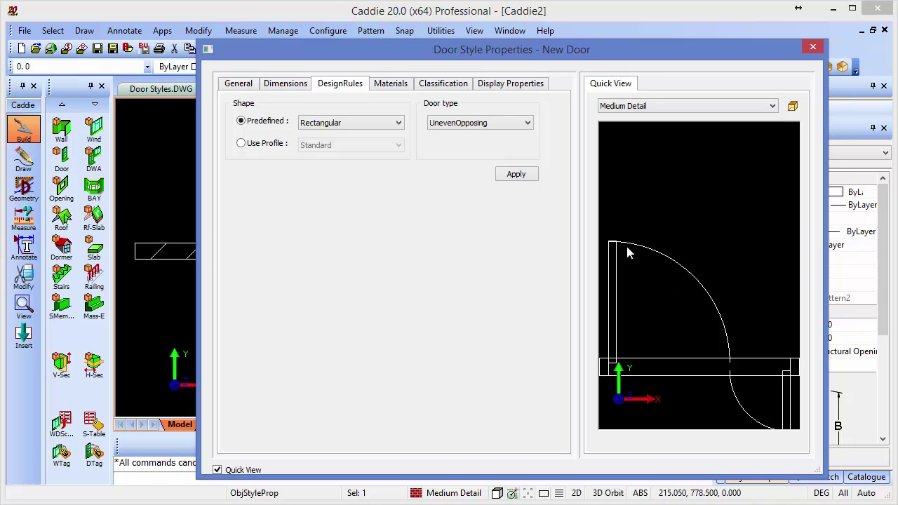
{"action": "left_click", "coordinate": [514, 180]}
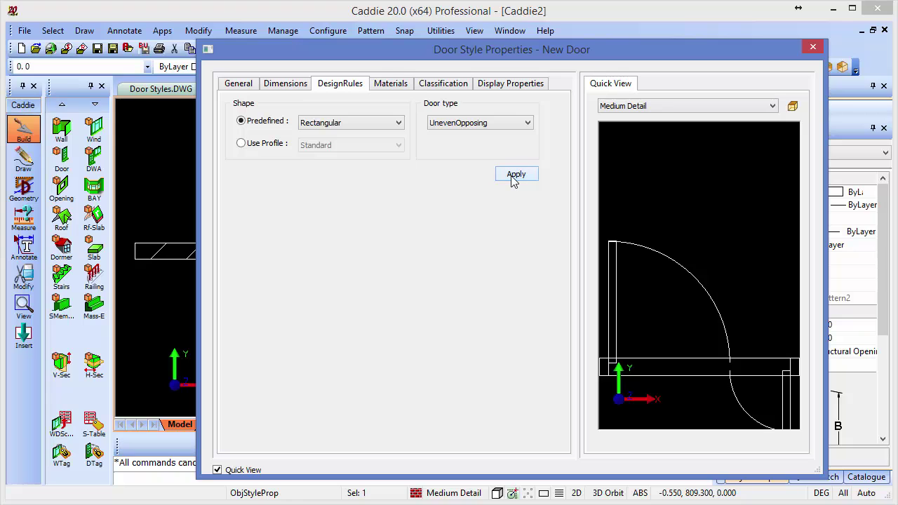
Step: Close the style dialog and switch the left door's style to New Door
{"action": "left_click", "coordinate": [813, 46]}
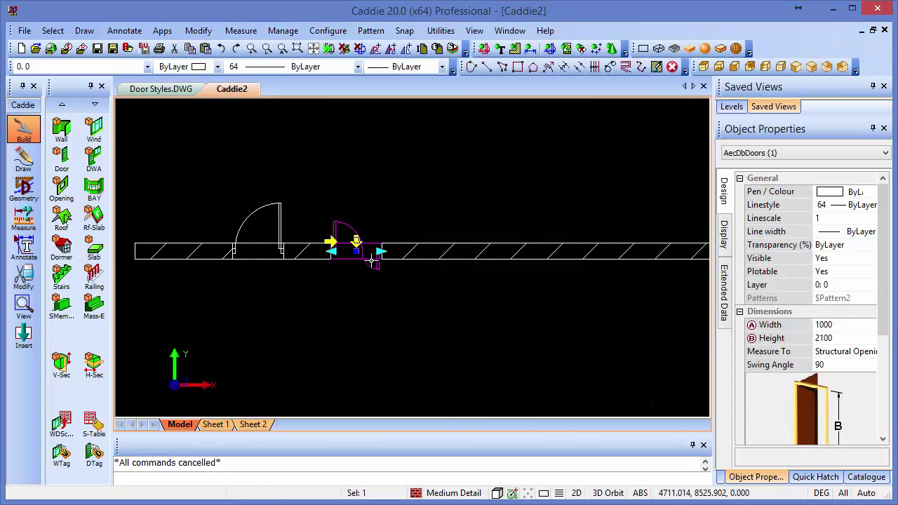
{"action": "scroll", "coordinate": [356, 244], "scroll_direction": "up", "scroll_amount": 5}
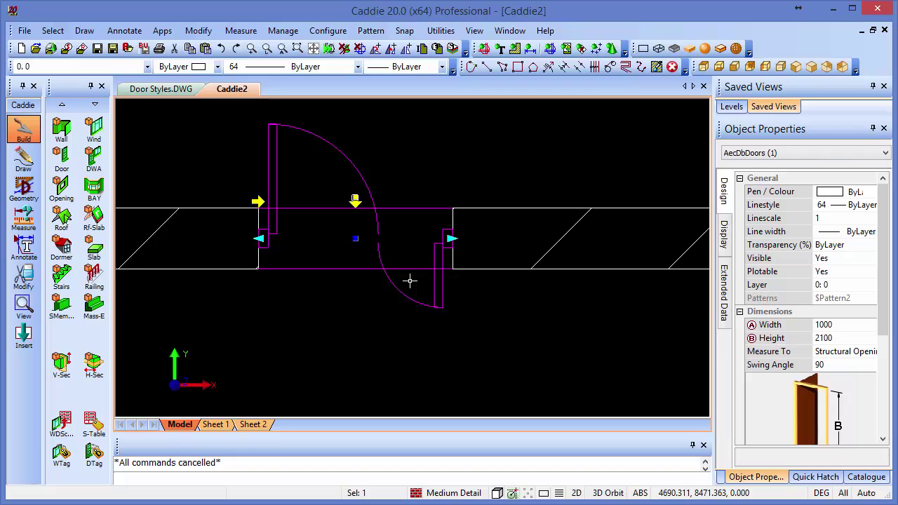
{"action": "middle_click_drag", "start_coordinate": [410, 281], "coordinate": [448, 324]}
{"action": "key", "text": "Escape"}
{"action": "scroll", "coordinate": [449, 322], "scroll_direction": "down", "scroll_amount": 3}
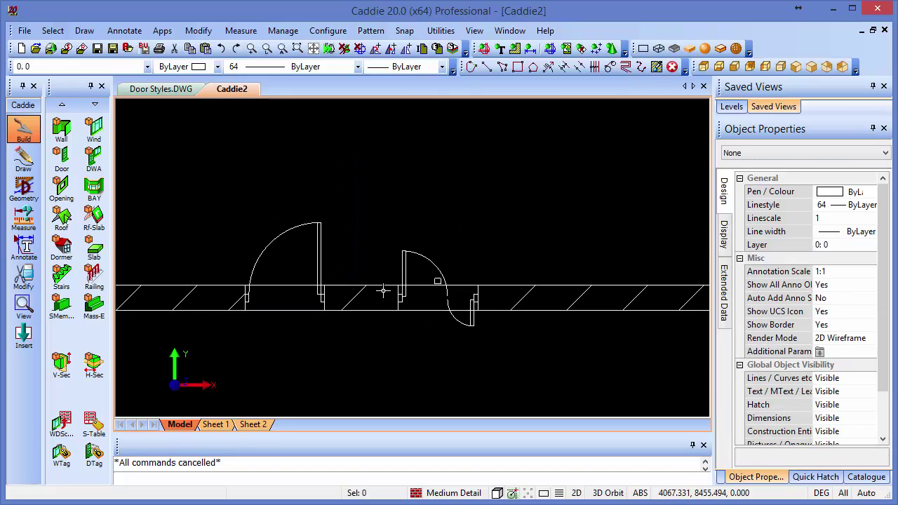
{"action": "left_click", "coordinate": [323, 242]}
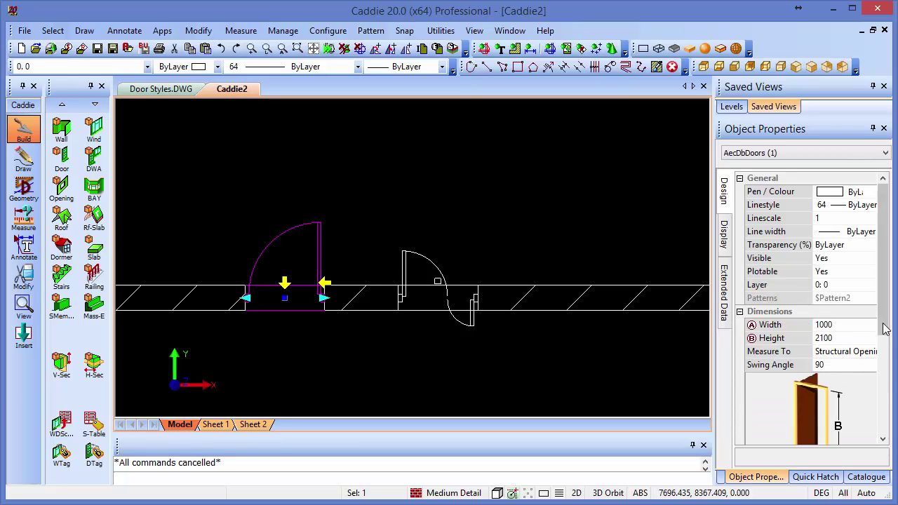
{"action": "scroll", "coordinate": [852, 359], "scroll_direction": "down", "scroll_amount": 3}
{"action": "left_click", "coordinate": [851, 398]}
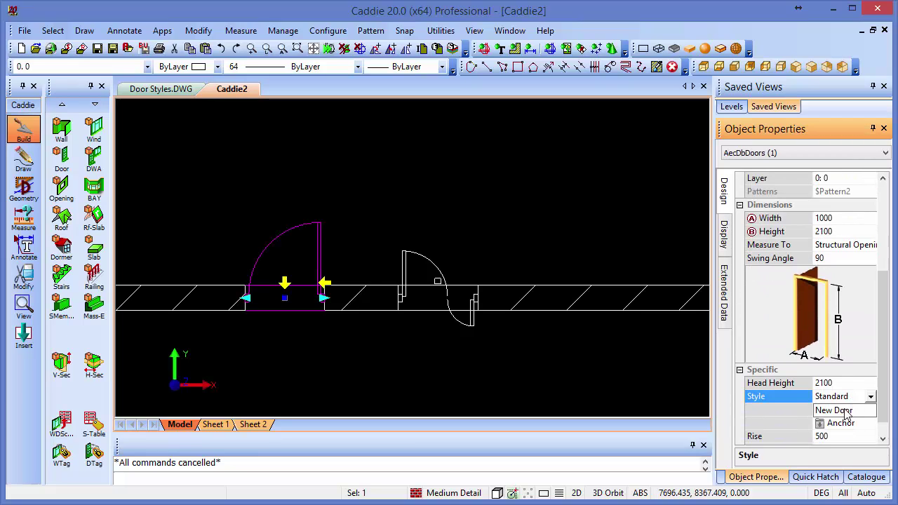
{"action": "left_click", "coordinate": [844, 411]}
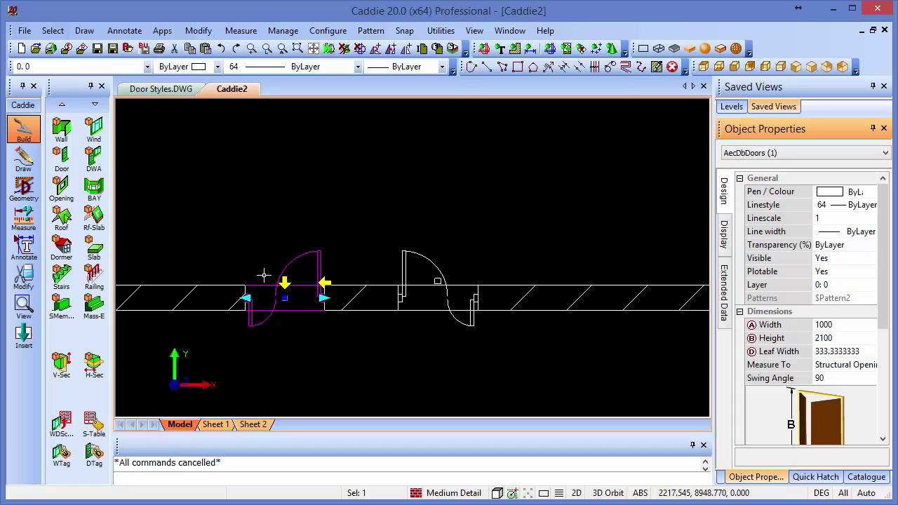
{"action": "key", "text": "Escape"}
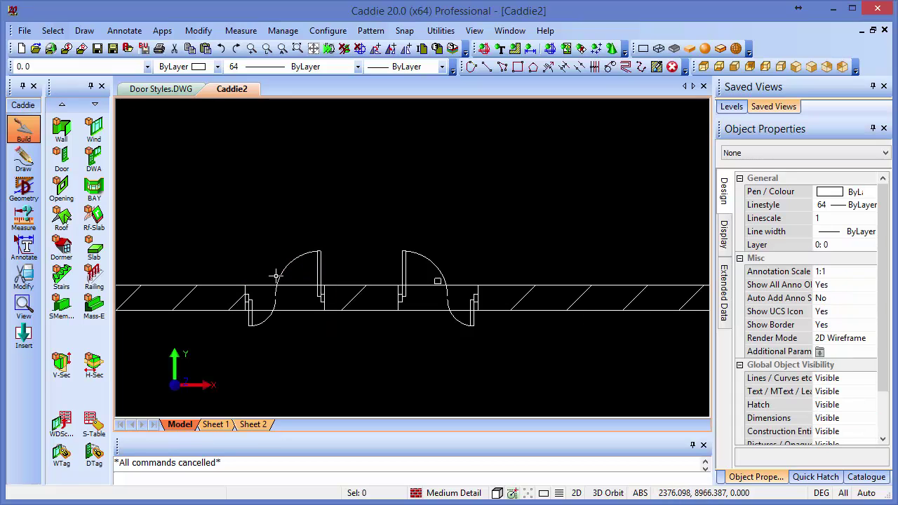
Step: Window-select all 40 door samples in Door Styles.DWG, copy them, and return to Caddie2
{"action": "left_click", "coordinate": [160, 89]}
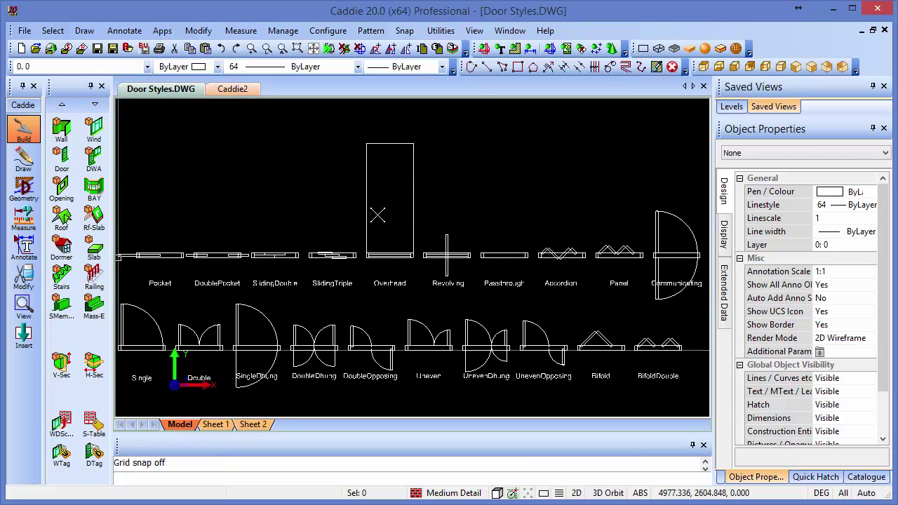
{"action": "scroll", "coordinate": [378, 215], "scroll_direction": "down", "scroll_amount": 1}
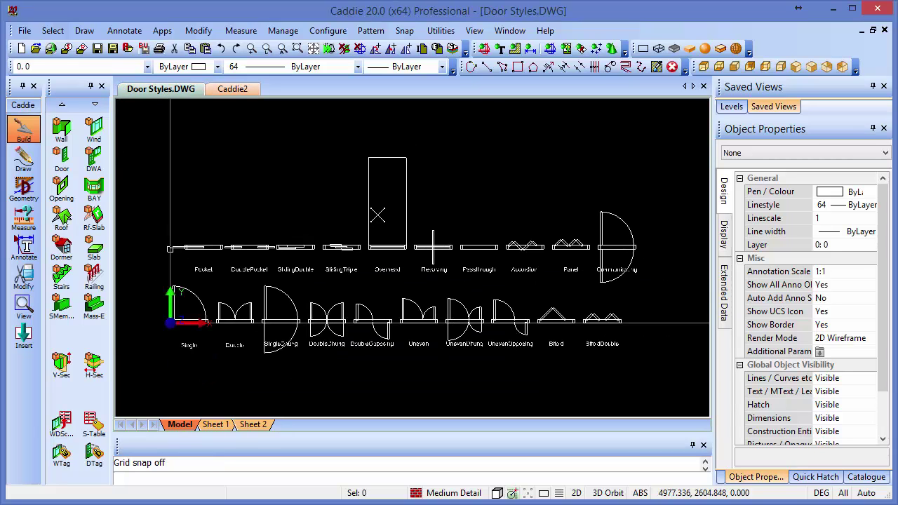
{"action": "left_click", "coordinate": [661, 393]}
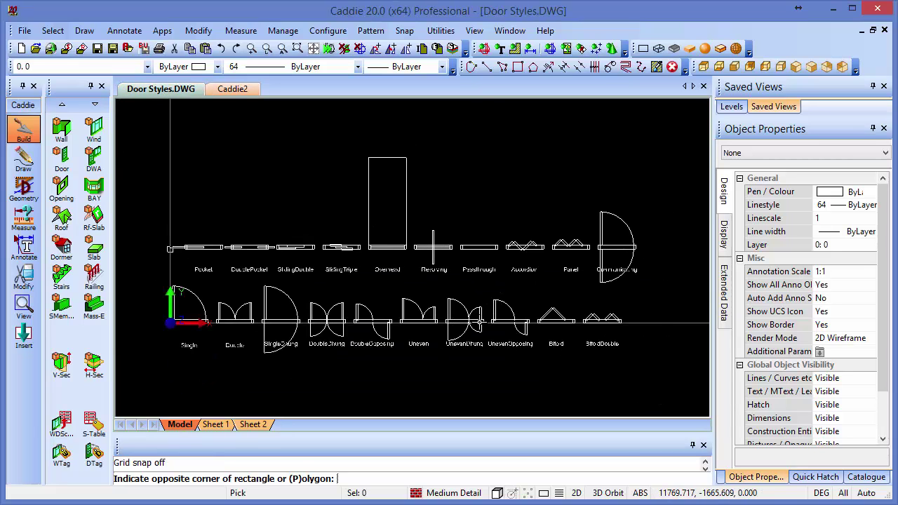
{"action": "left_click", "coordinate": [155, 137]}
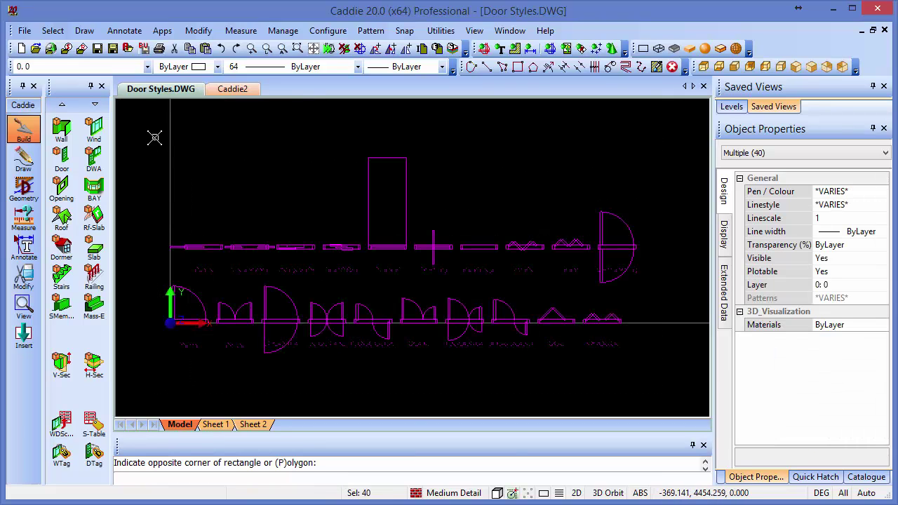
{"action": "right_click", "coordinate": [283, 200]}
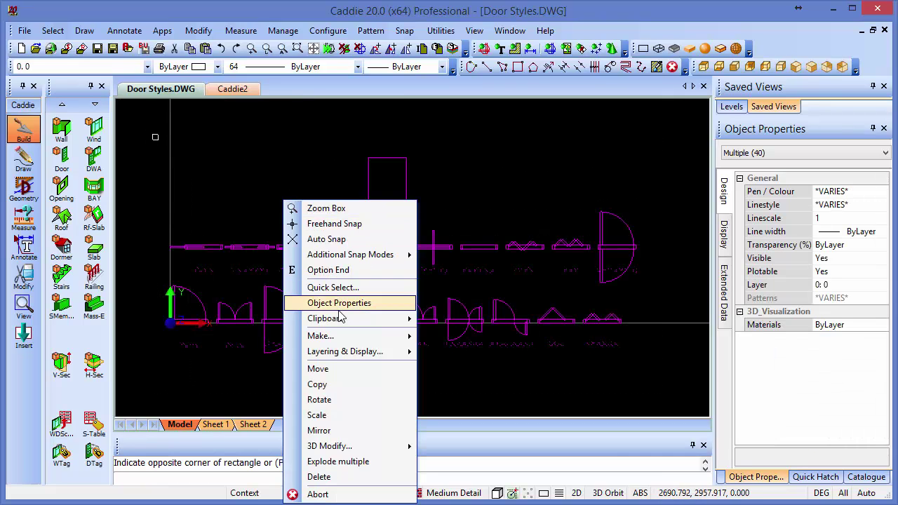
{"action": "mouse_move", "coordinate": [338, 318]}
{"action": "left_click", "coordinate": [474, 336]}
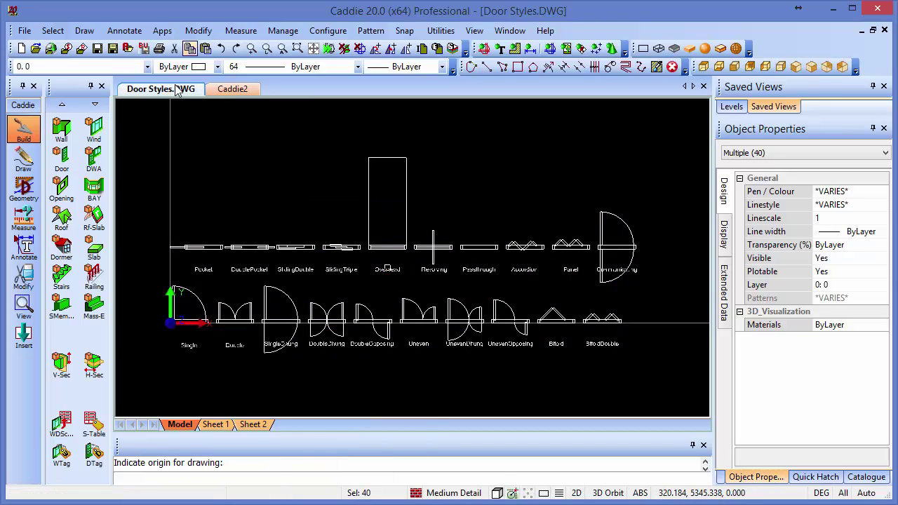
{"action": "left_click", "coordinate": [235, 90]}
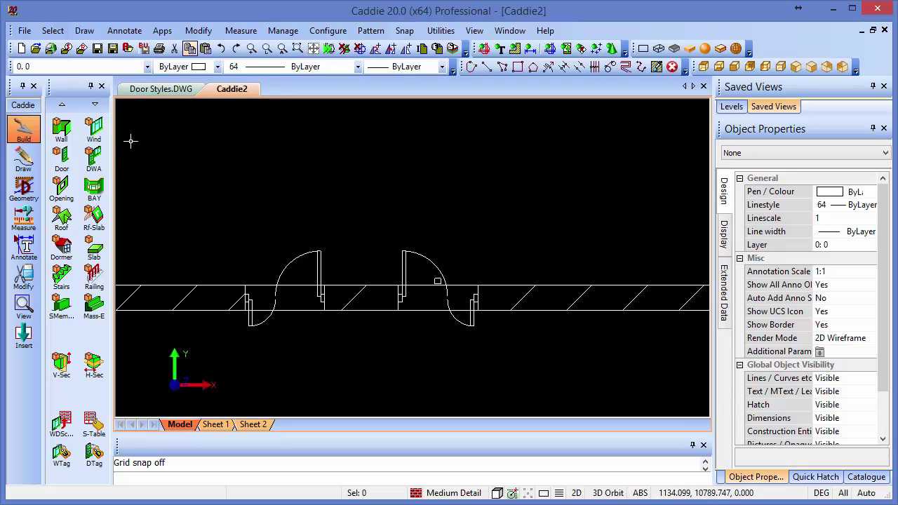
Step: Check the Door tool's style list, which holds only Standard, before pasting
{"action": "left_click", "coordinate": [61, 155]}
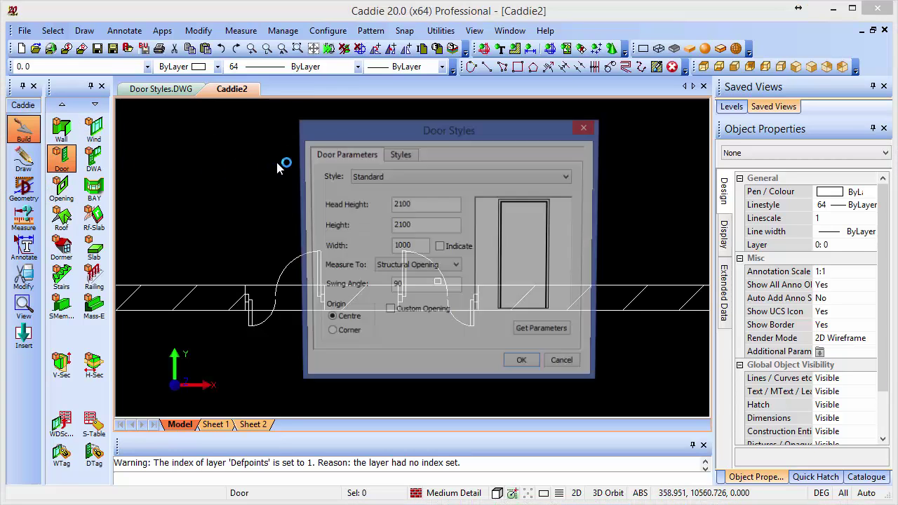
{"action": "left_click", "coordinate": [397, 177]}
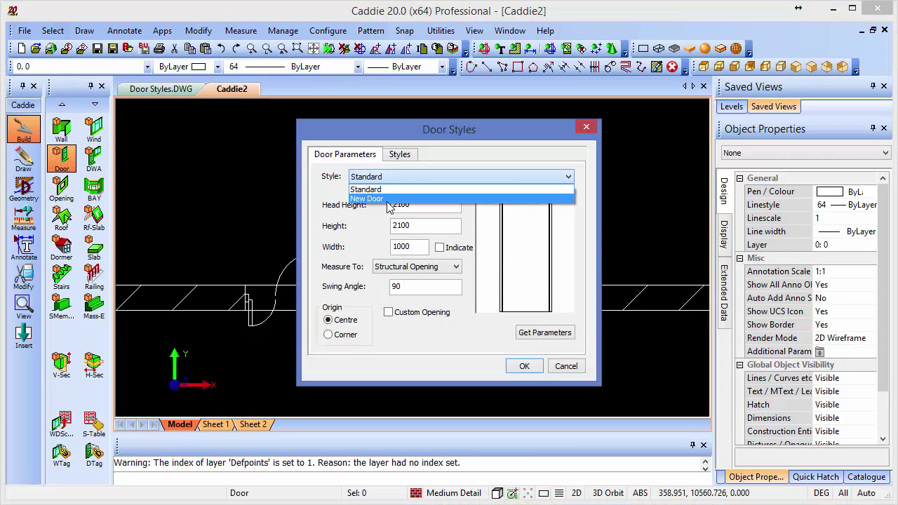
{"action": "left_click", "coordinate": [395, 190]}
{"action": "left_click", "coordinate": [573, 371]}
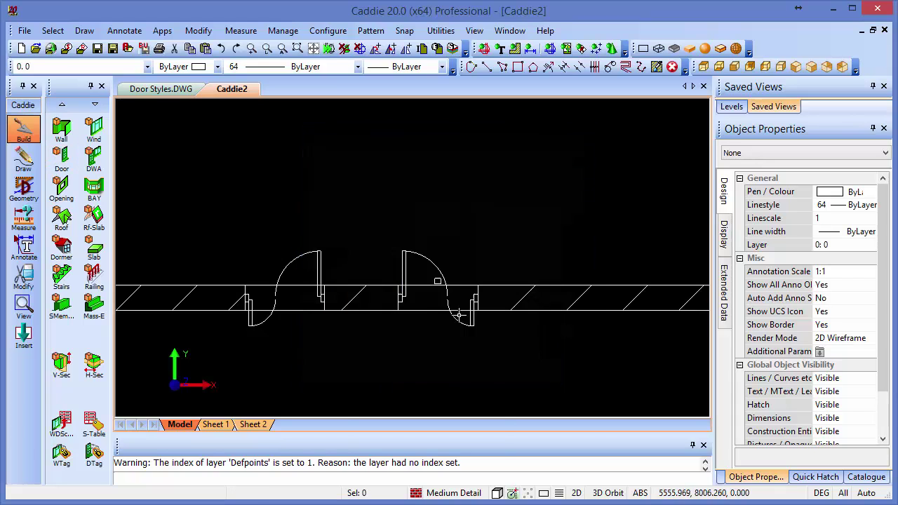
Step: Paste the door samples without placing them, confirm the imported styles, then return to Door Styles.DWG
{"action": "right_click", "coordinate": [344, 227]}
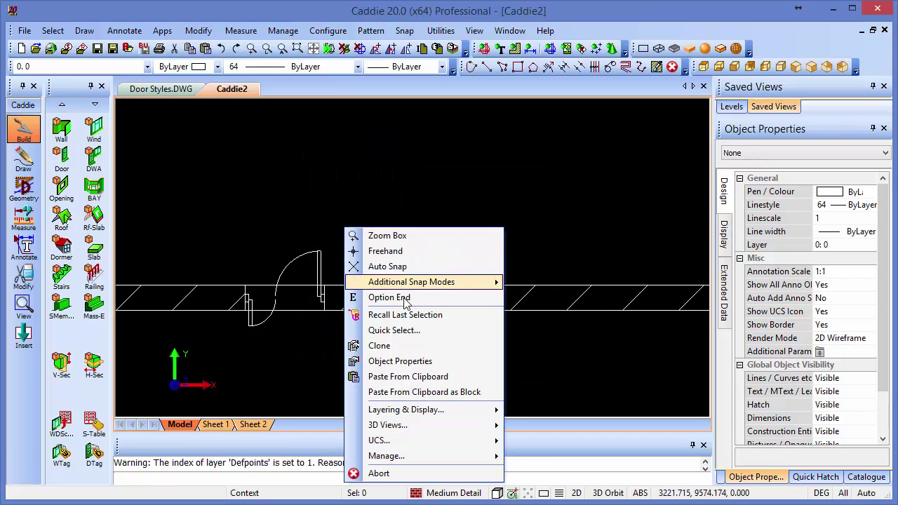
{"action": "left_click", "coordinate": [417, 377]}
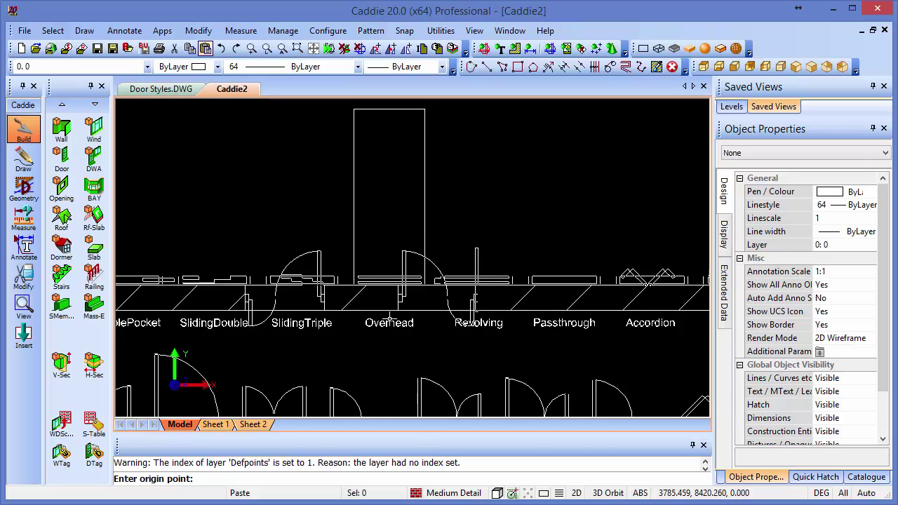
{"action": "left_click", "coordinate": [400, 298]}
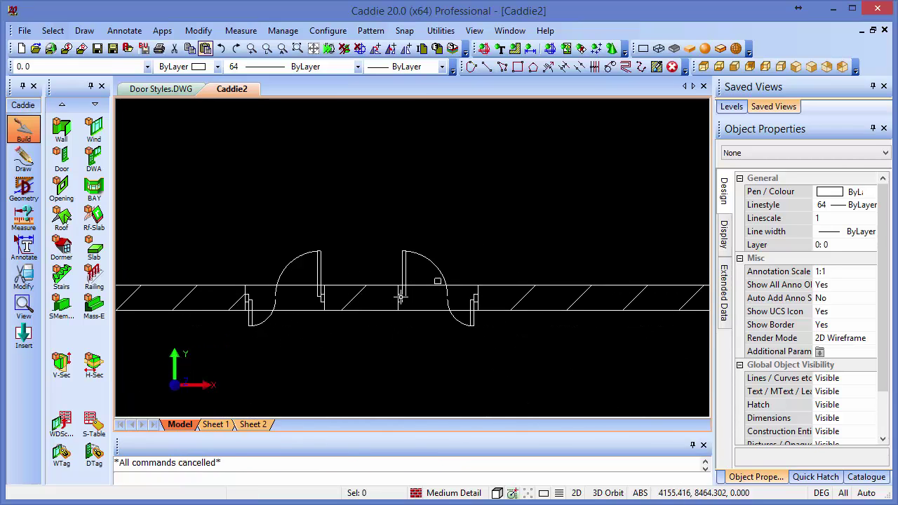
{"action": "left_click", "coordinate": [62, 157]}
{"action": "left_click", "coordinate": [379, 178]}
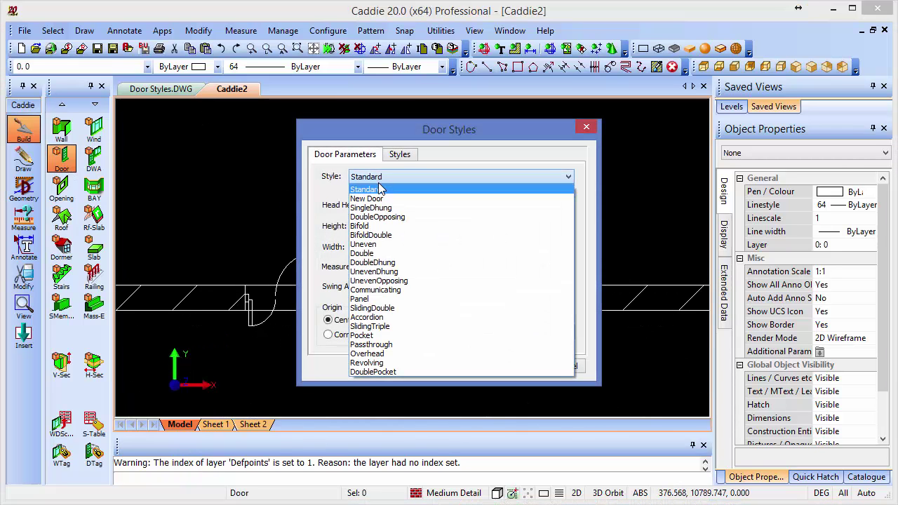
{"action": "key", "text": "Escape"}
{"action": "key", "text": "Escape"}
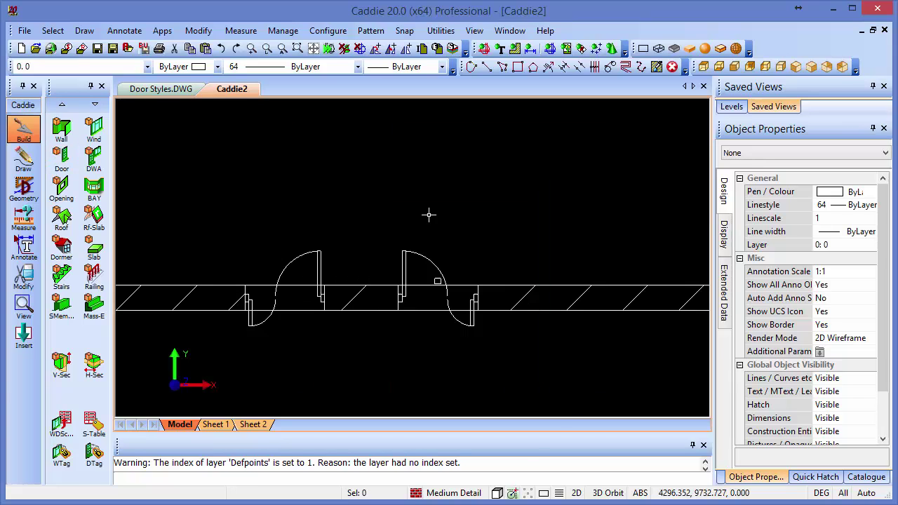
{"action": "left_click", "coordinate": [158, 89]}
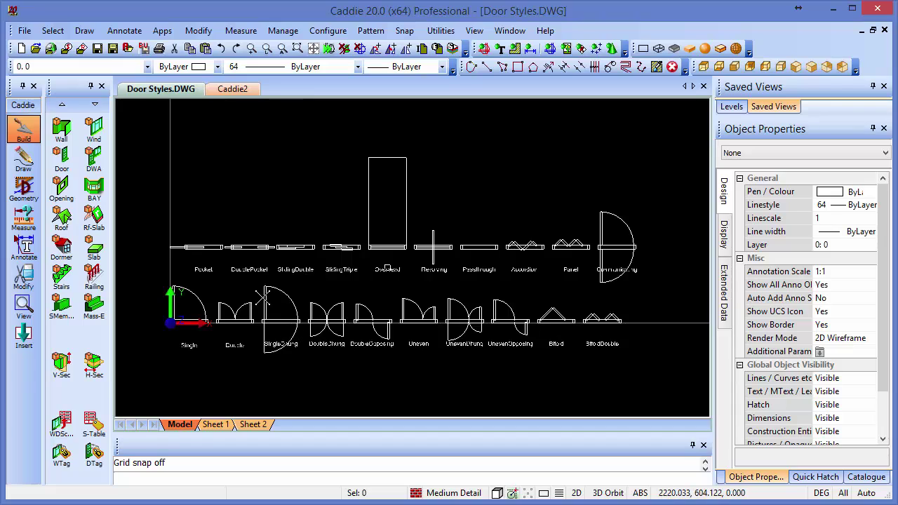